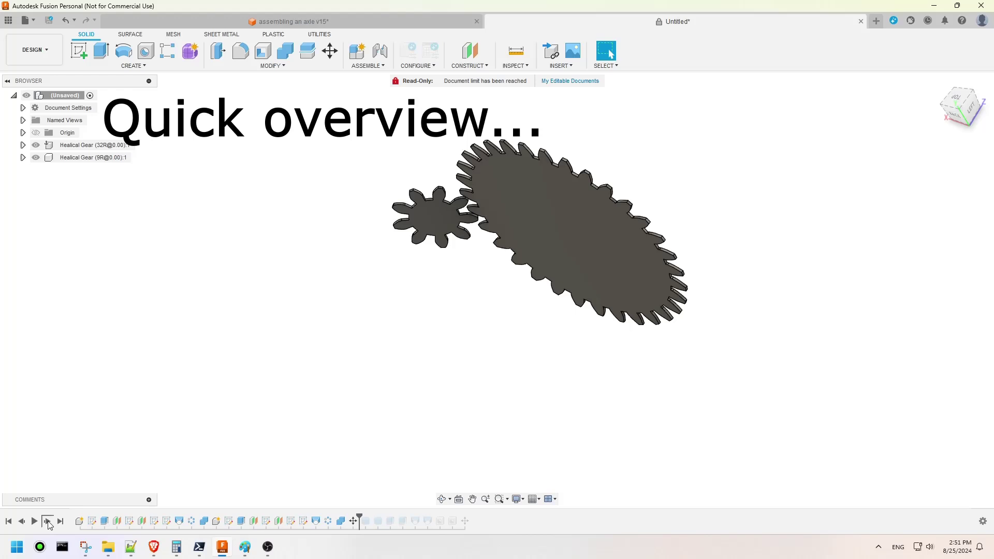
- Step forward through the finished gear pair's feature history up to its end to review how it was built
click(48, 522)
click(48, 522)
click(47, 522)
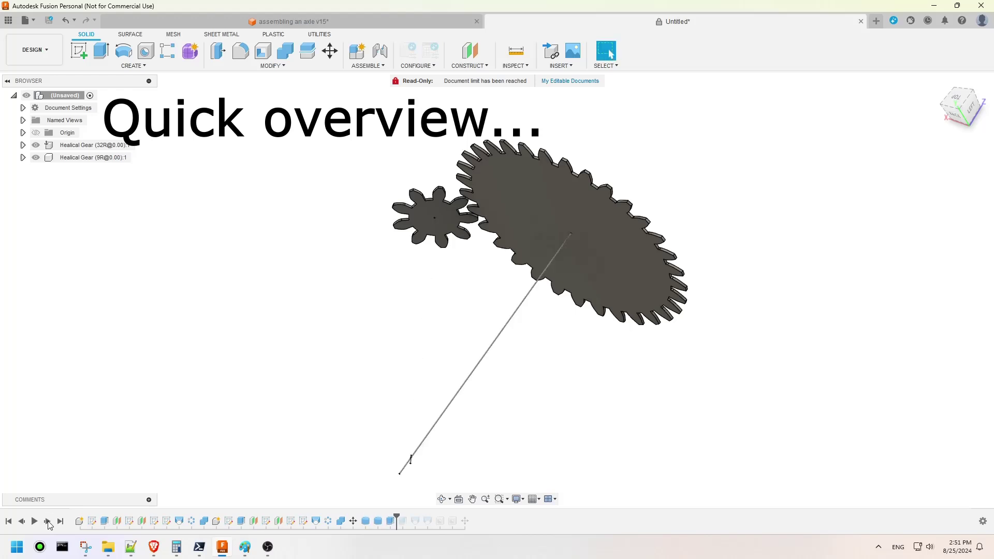
click(47, 522)
click(47, 522)
click(48, 522)
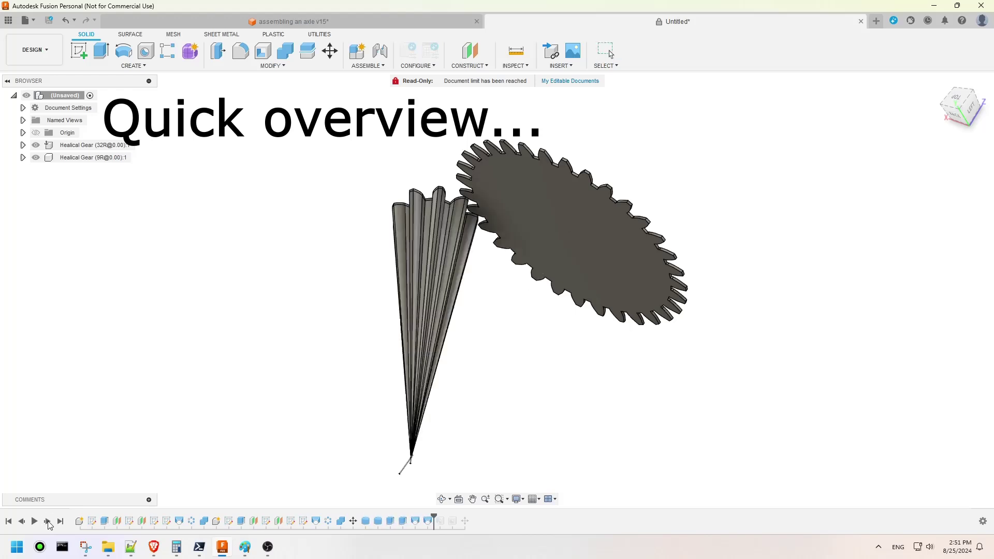
click(47, 522)
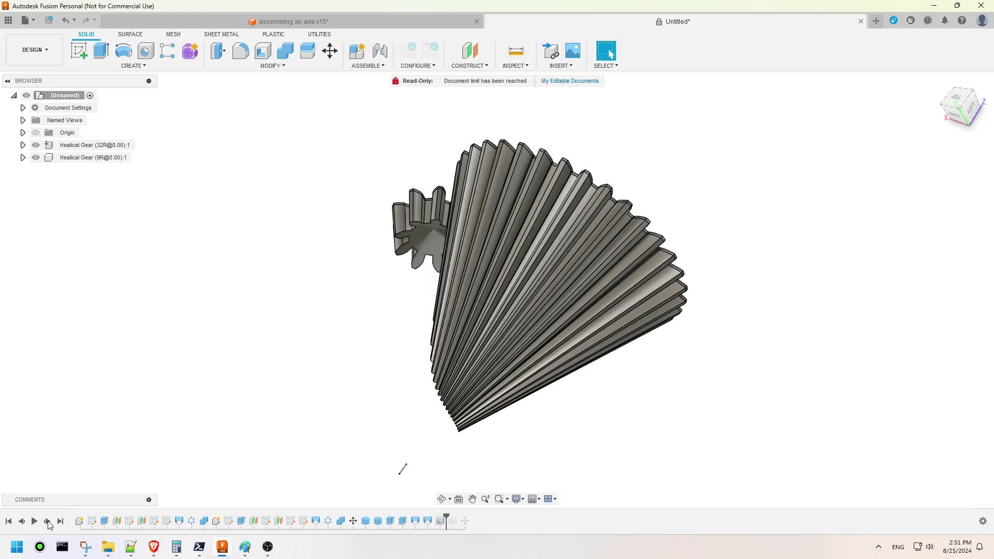
click(48, 522)
click(48, 522)
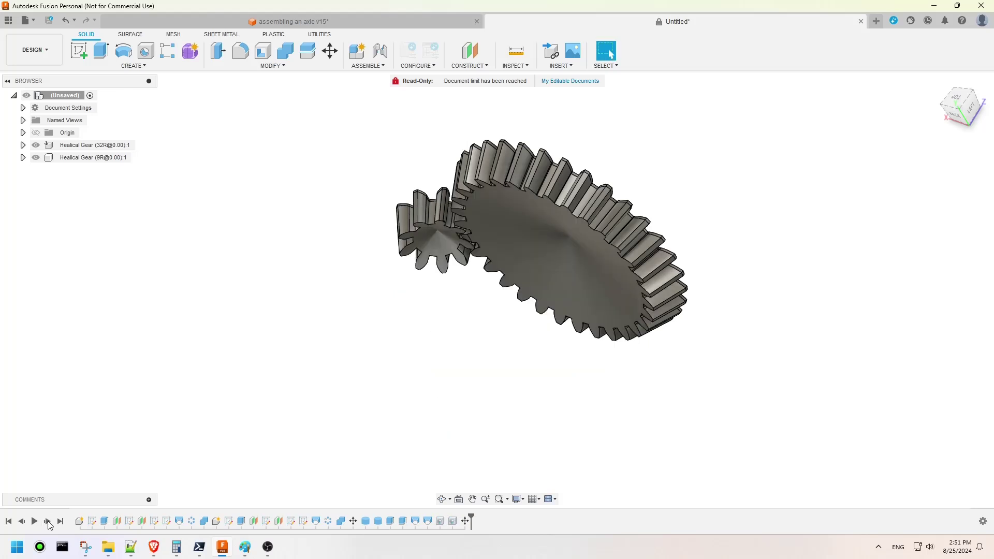
- Start a new design and create a 32-tooth helical gear with 0 deg helix angle, 3 mm module and 1 mm thickness
click(877, 20)
click(167, 65)
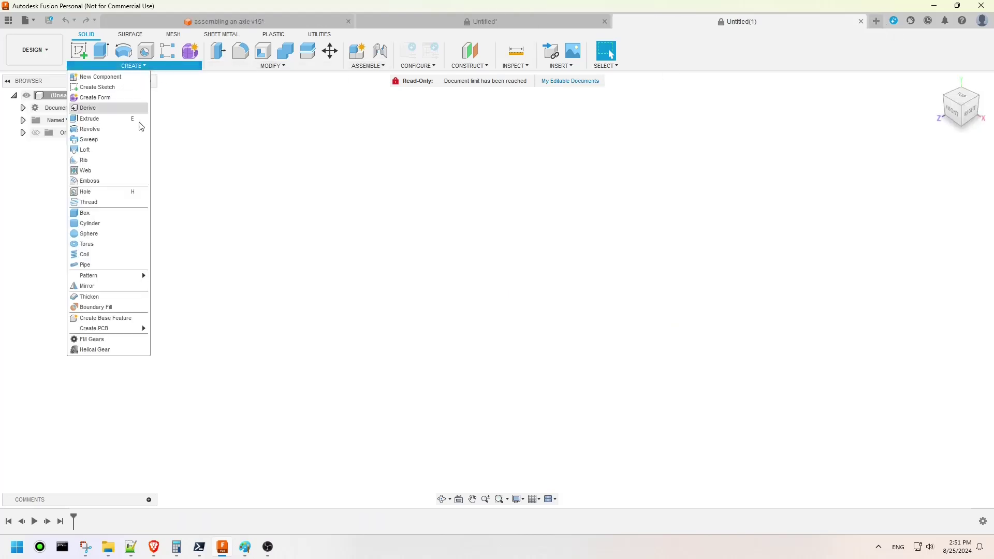
click(117, 349)
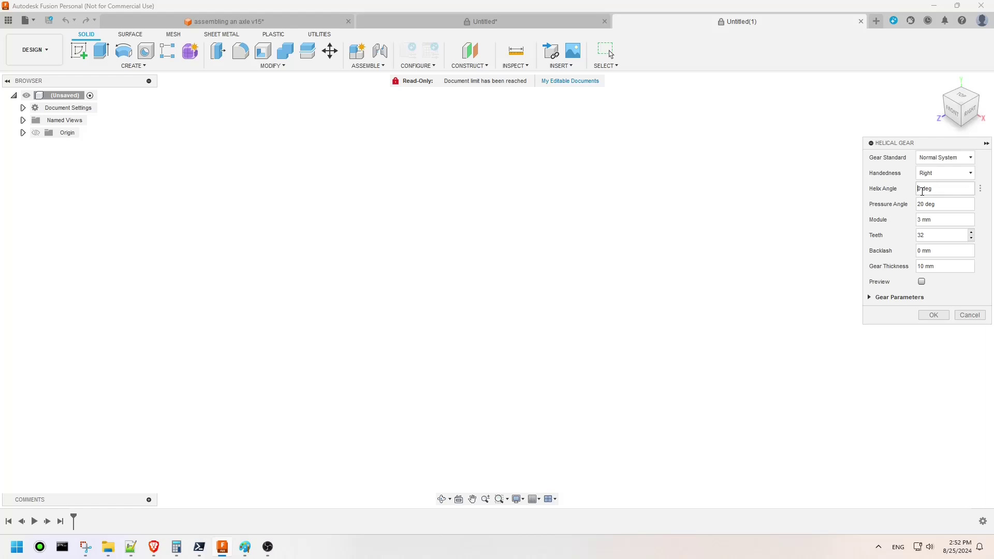
click(926, 268)
click(934, 315)
- Create a second helical gear with 9 teeth, keeping the 3 mm module and 1 mm thickness
click(150, 66)
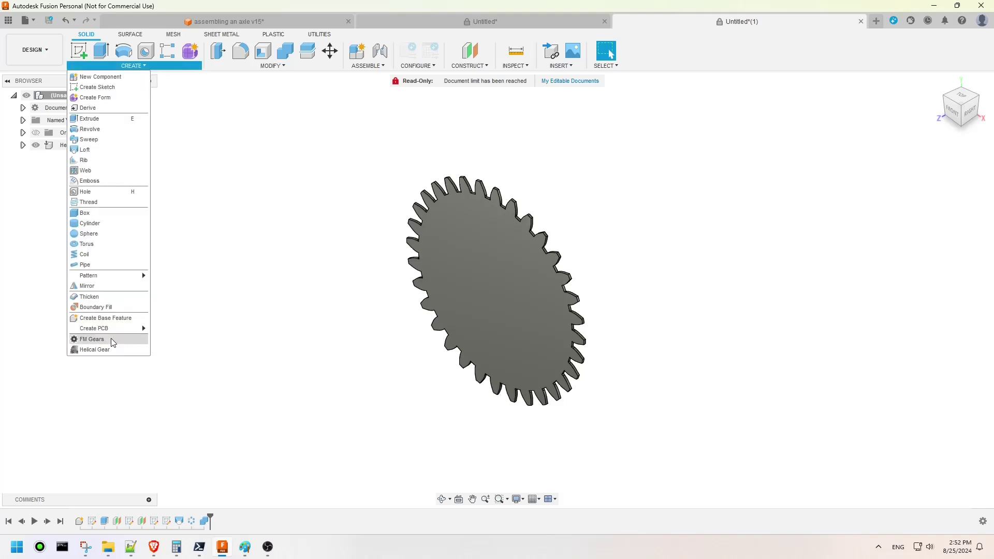
click(94, 349)
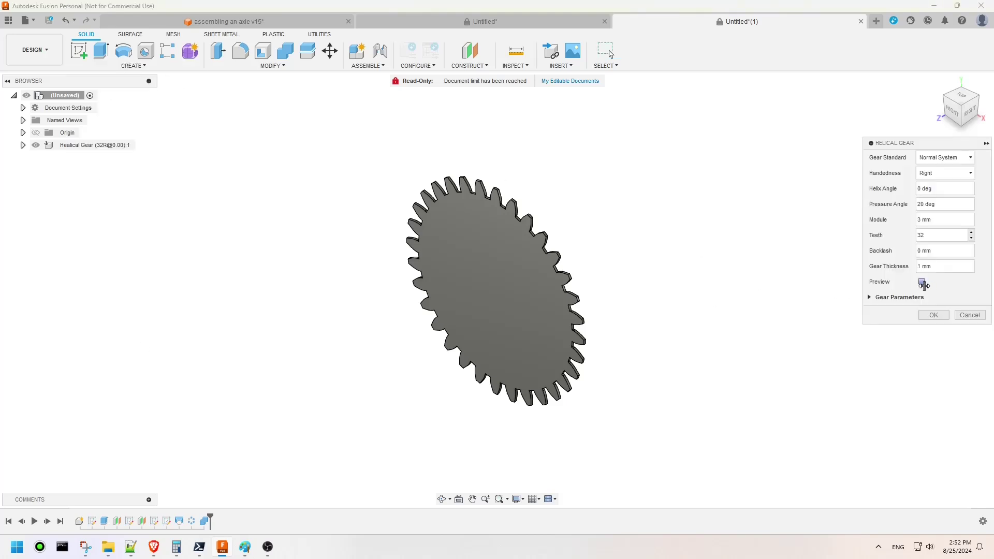
click(935, 236)
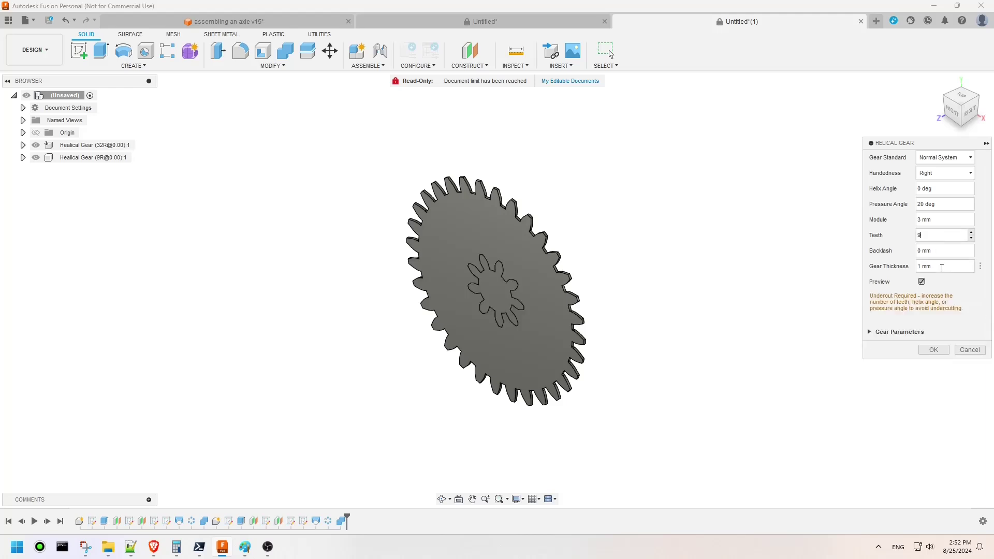
click(934, 349)
- Move the 9-tooth gear body 63 mm in X so it sits beside the 32-tooth gear
key(m)
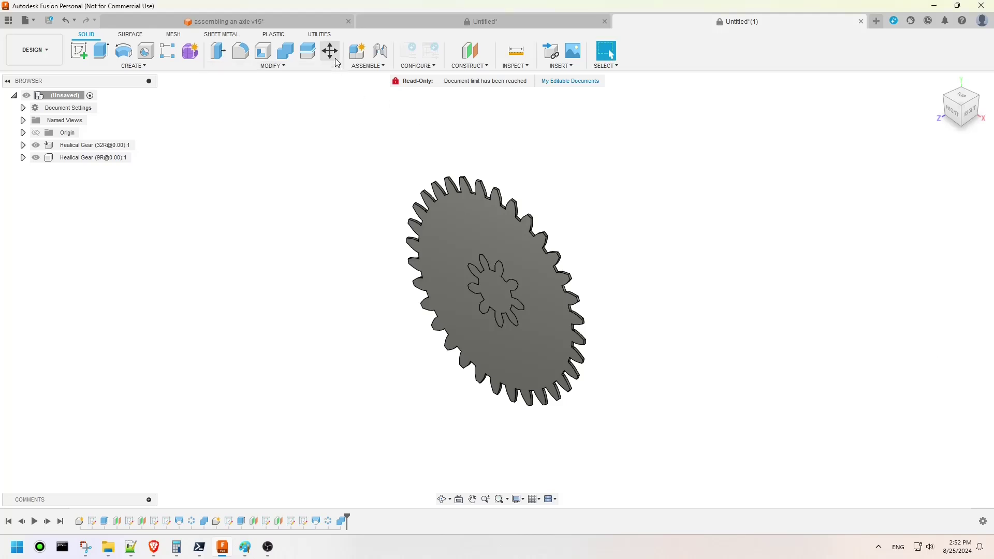
click(497, 290)
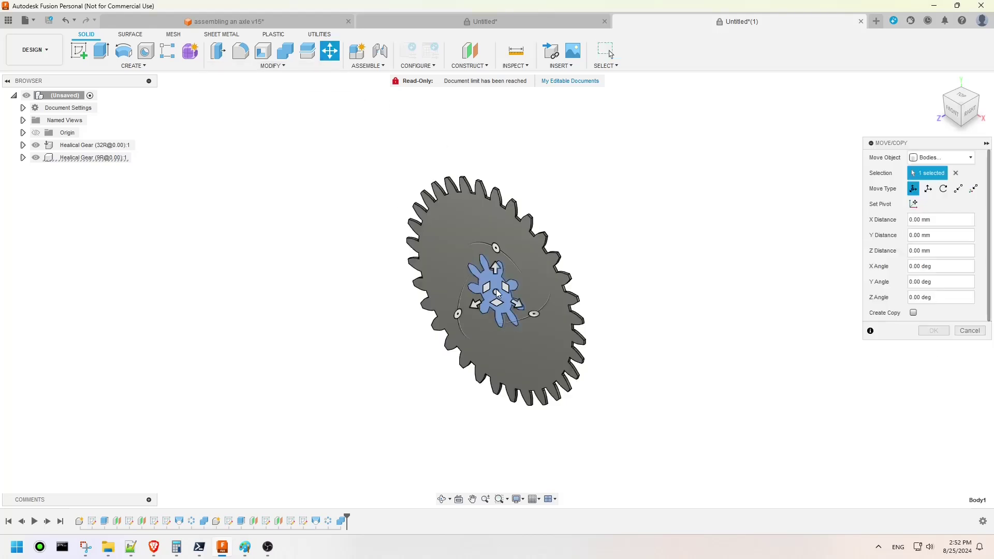
click(955, 108)
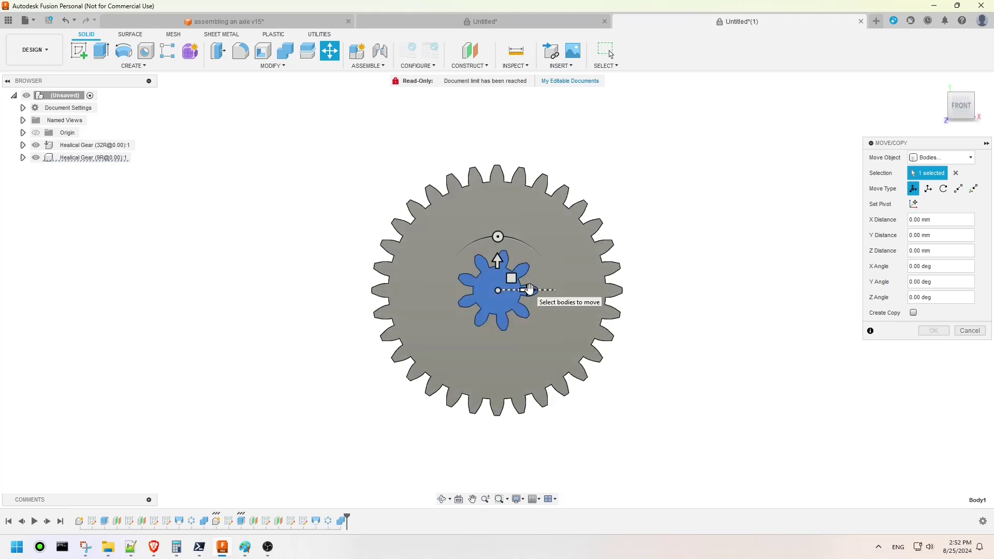
drag(530, 289, 675, 290)
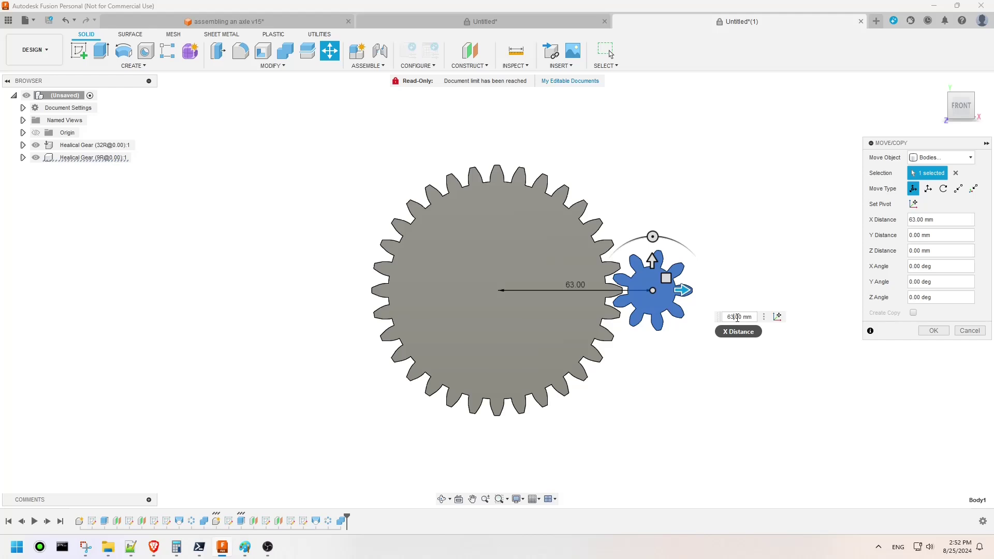
- Rotate the 9-tooth gear 30 degrees about the Y axis, working from the top view
click(971, 119)
click(969, 99)
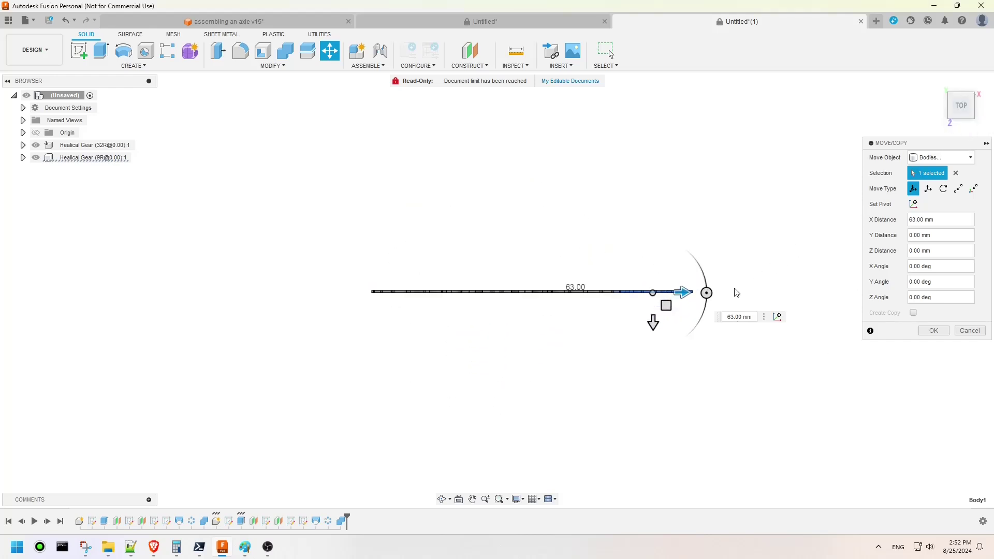
drag(706, 293, 698, 267)
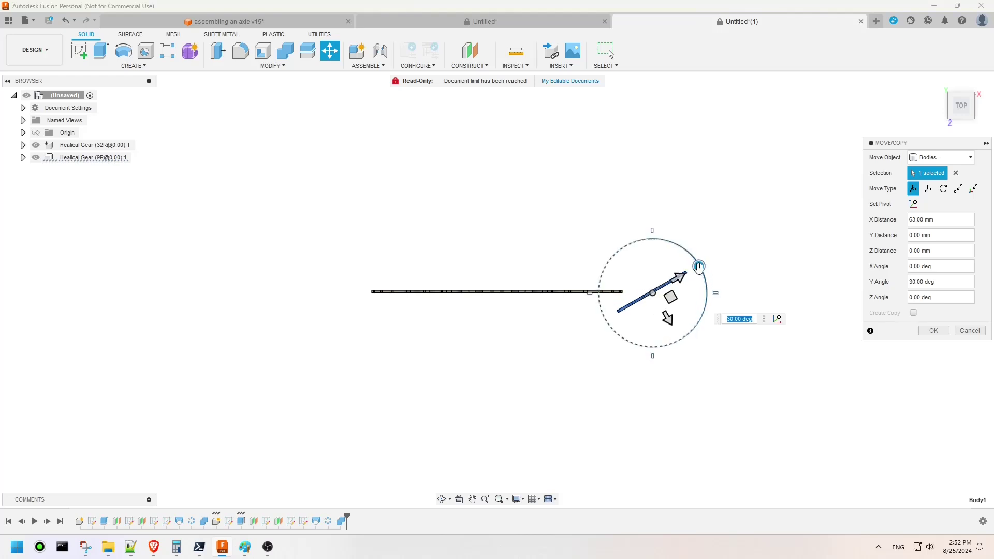
- Reset the move pivot onto the large gear and shift the small gear 7.5 mm in Y perpendicular to the large gear
click(914, 205)
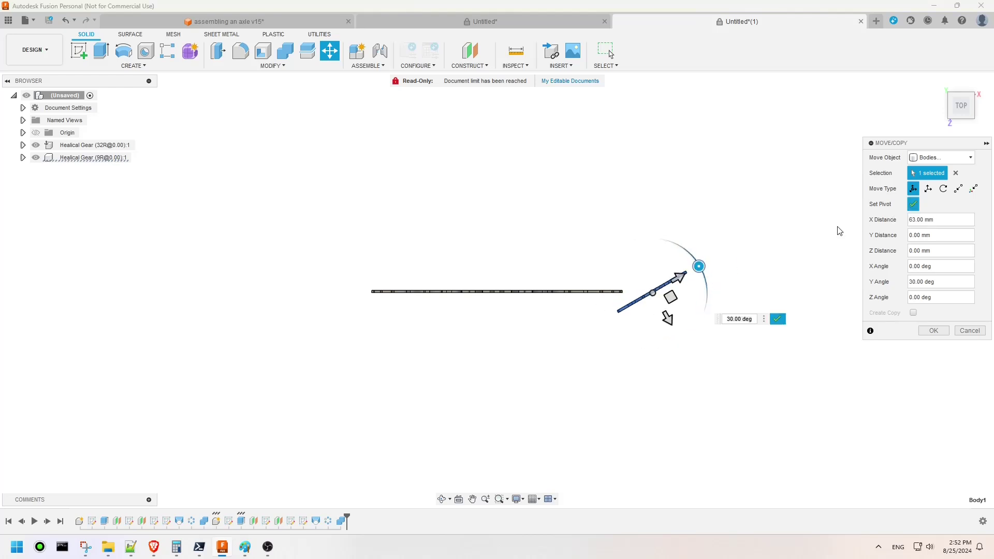
click(593, 292)
click(912, 205)
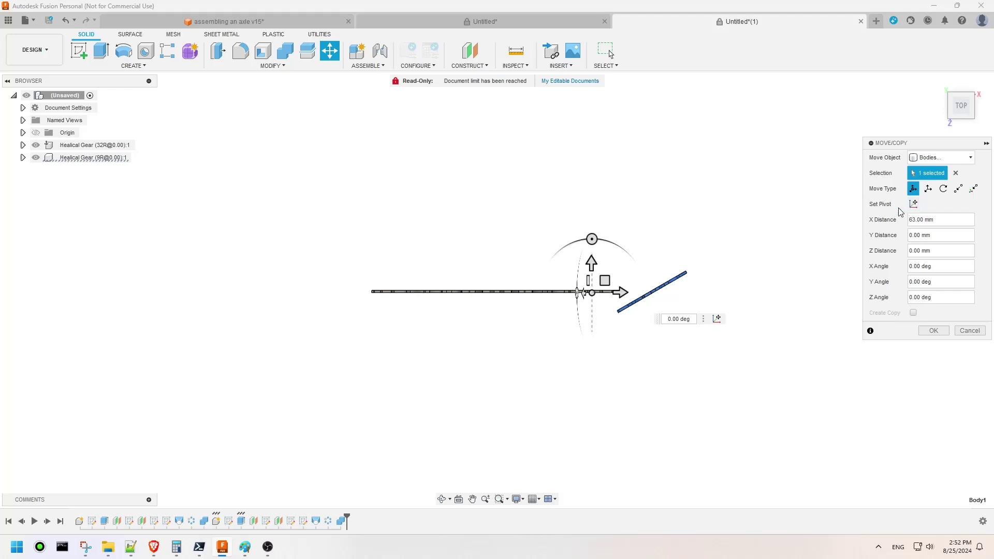
drag(591, 264, 591, 252)
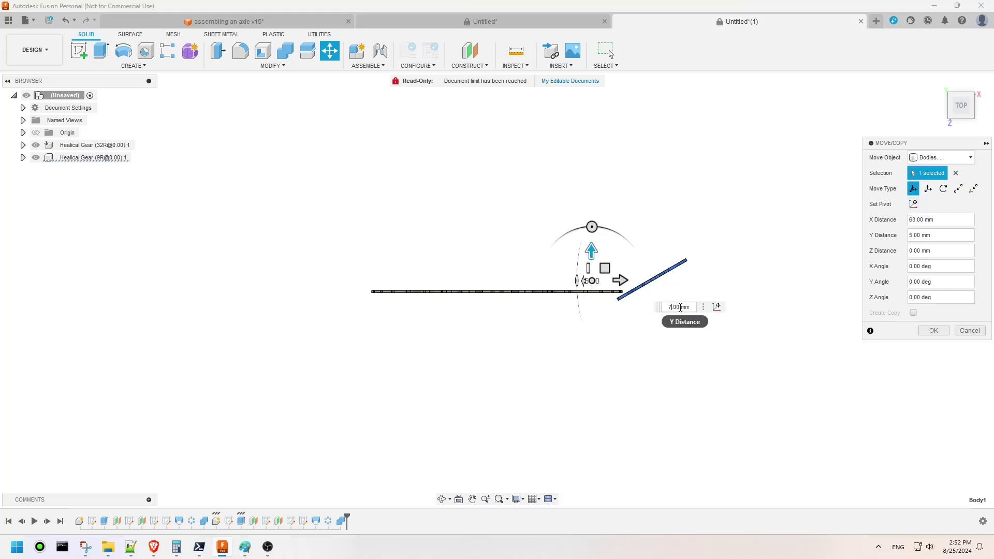
key(Return)
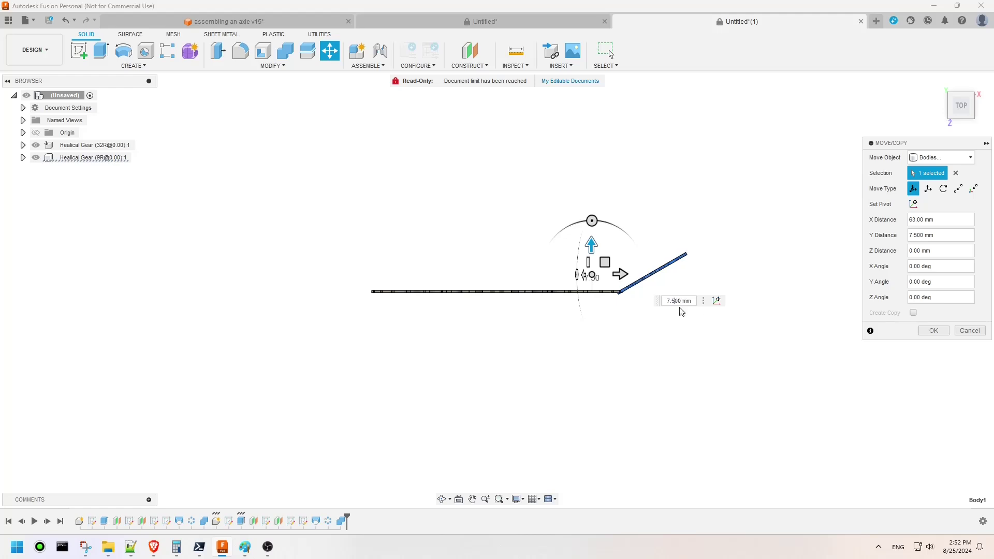
key(Return)
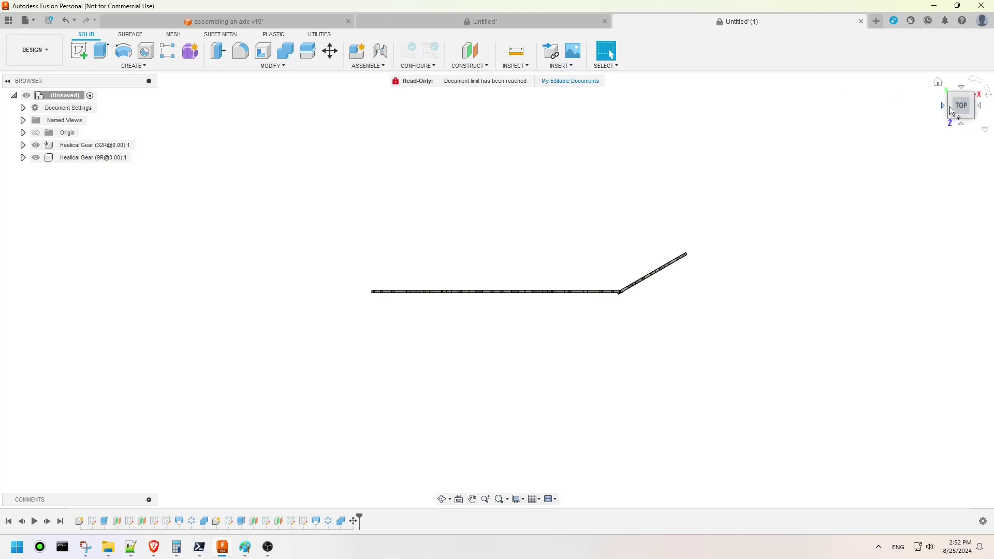
- Begin a cylinder at the centre of the 32-tooth gear's face with a 1 mm diameter
drag(961, 116, 960, 104)
click(155, 66)
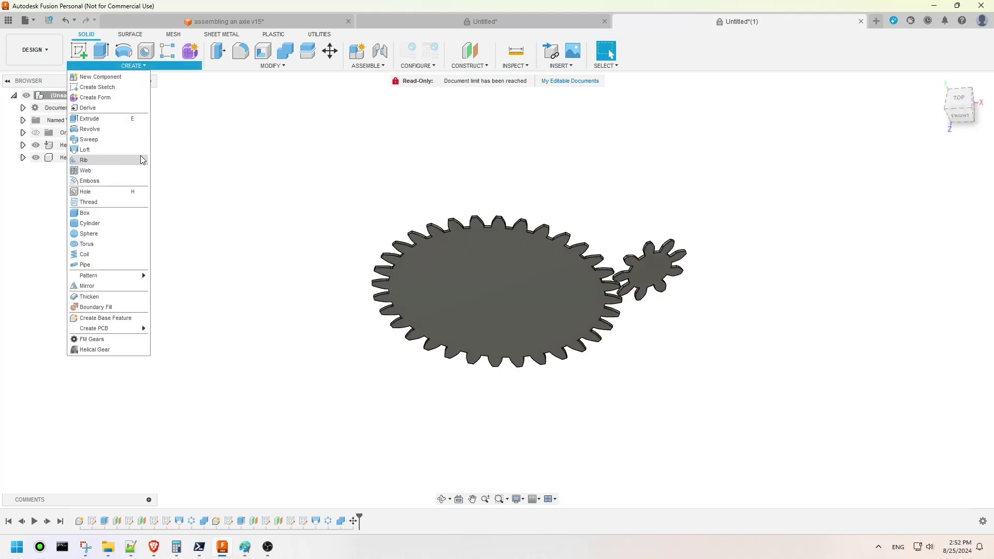
click(105, 233)
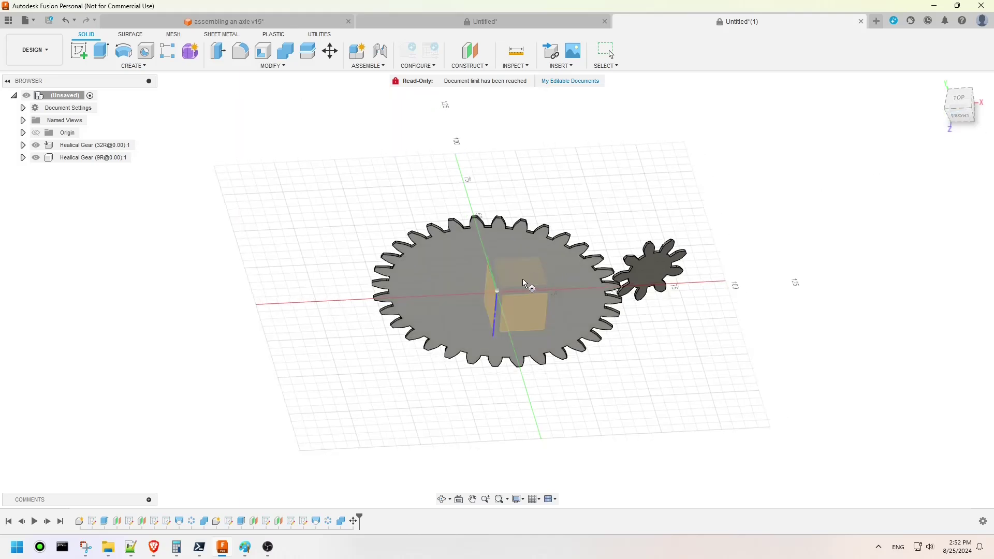
click(507, 296)
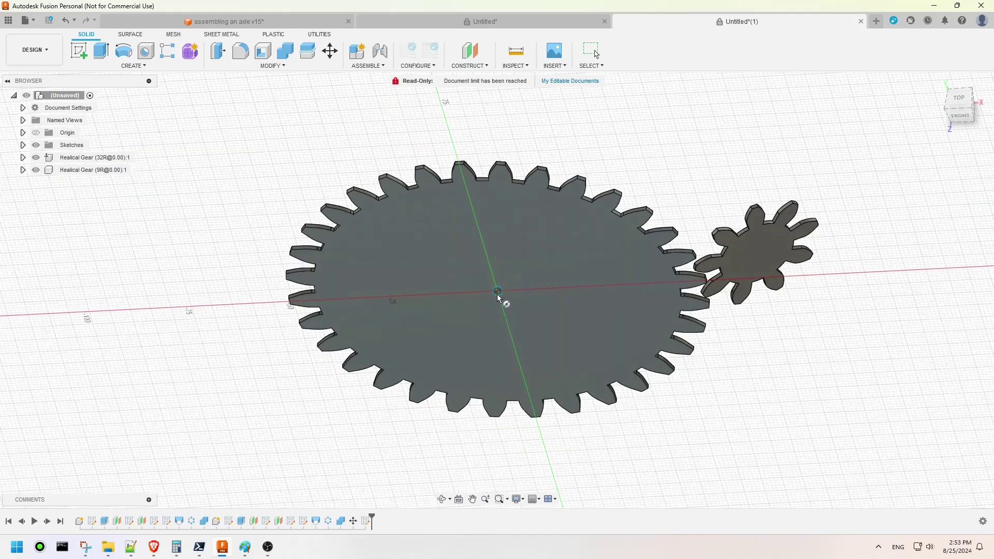
click(497, 293)
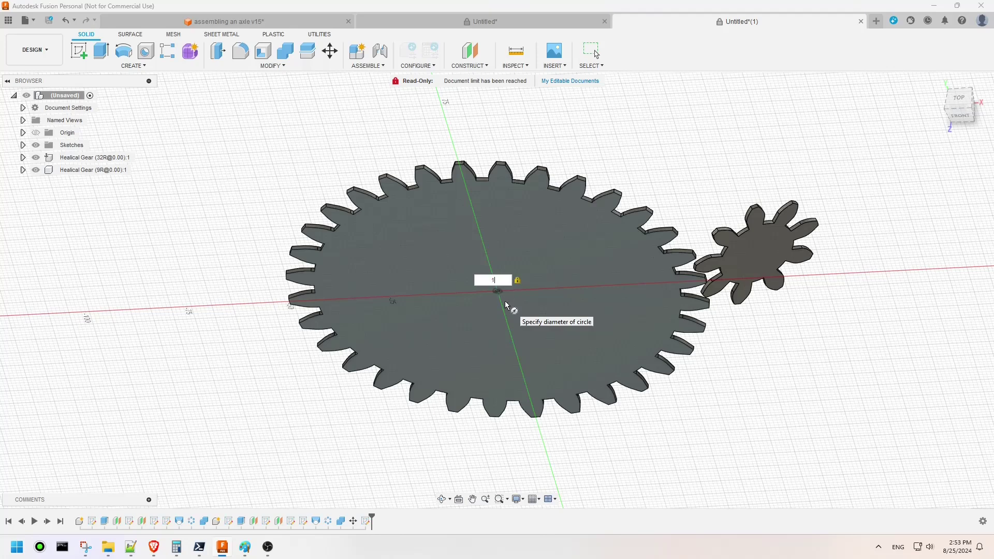
key(Return)
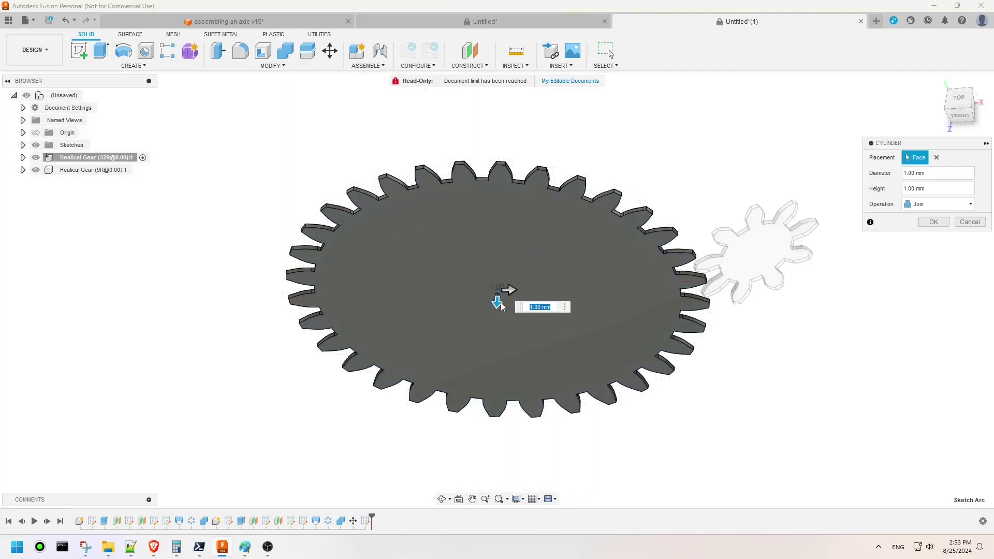
- Give the large gear's cylinder a height of -135 mm and join it to the gear
drag(502, 306, 679, 178)
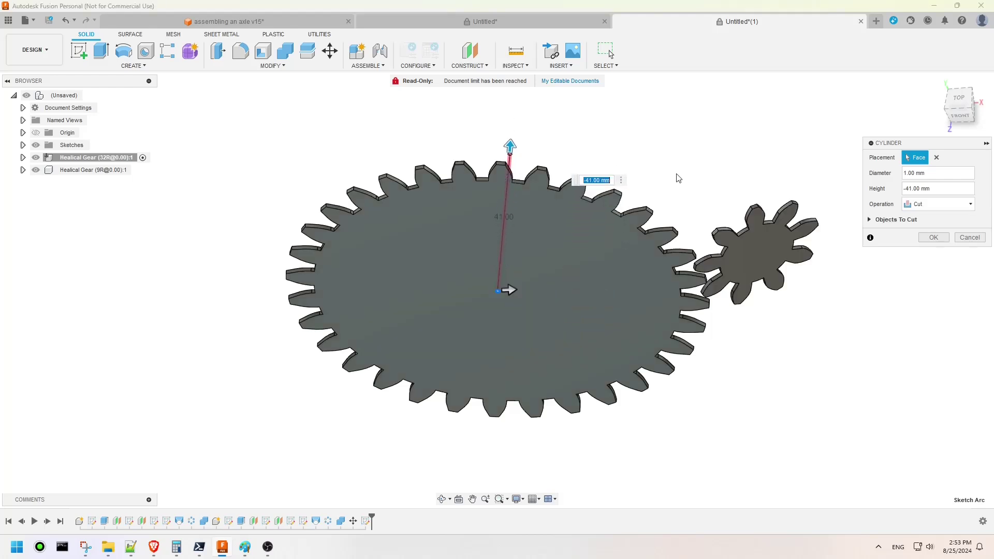
click(952, 207)
click(942, 215)
scroll(633, 415, down, 3)
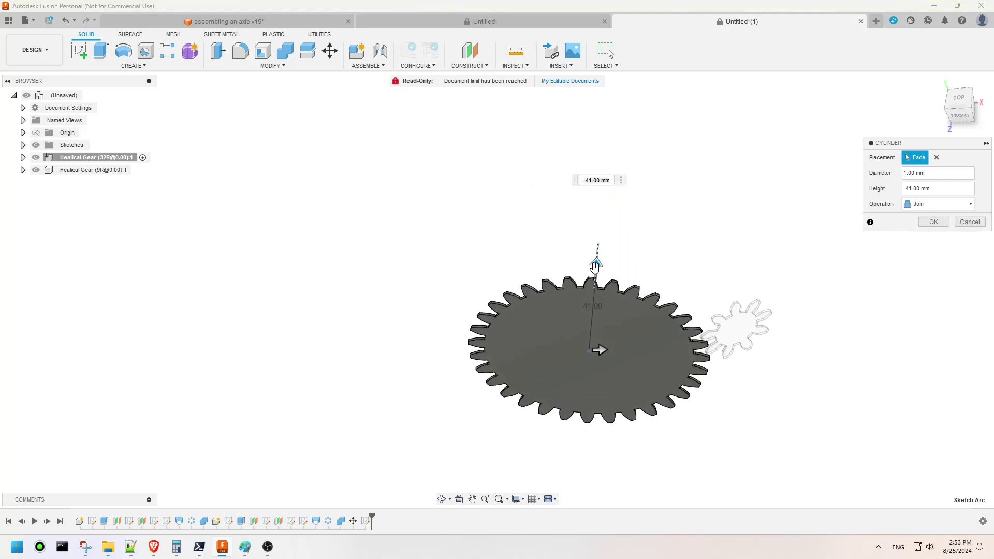
drag(595, 266, 613, 84)
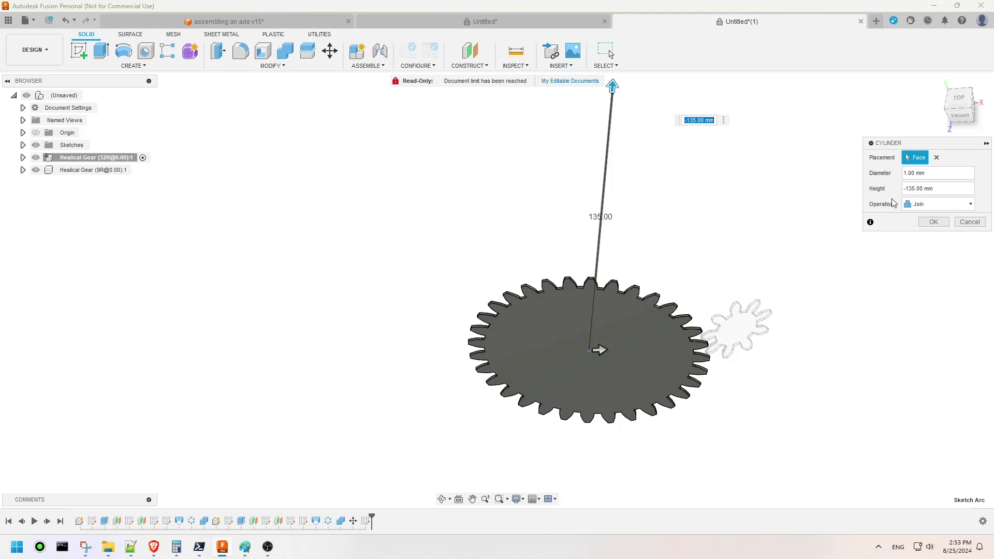
click(934, 222)
- Begin a cylinder at the centre of the 9-tooth gear's face with a 1 mm diameter
click(148, 66)
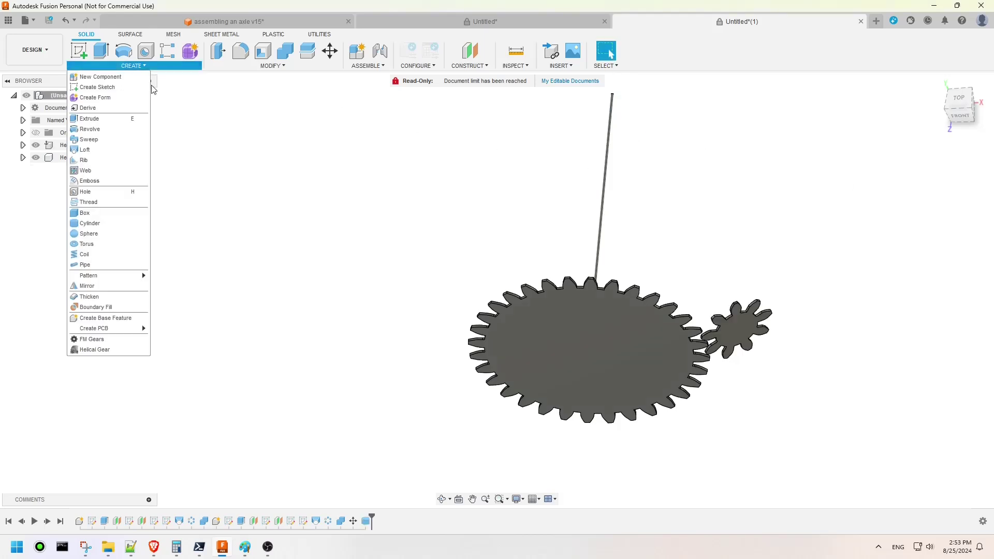
click(90, 223)
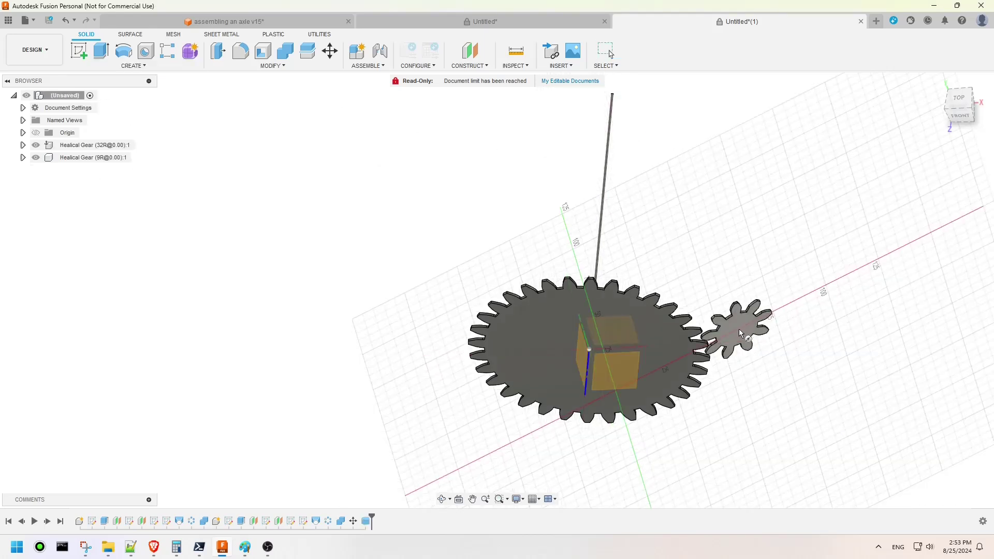
click(741, 334)
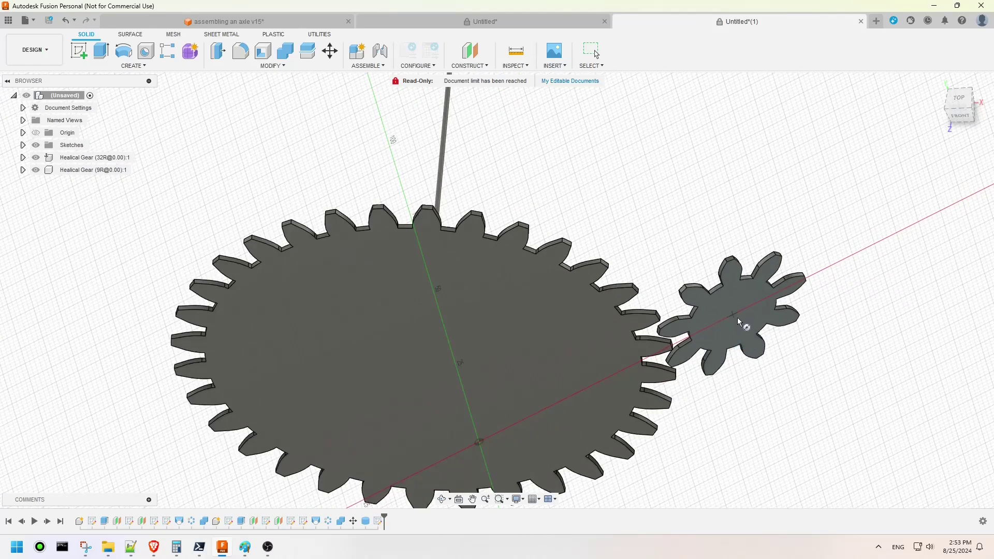
click(738, 319)
text(1)
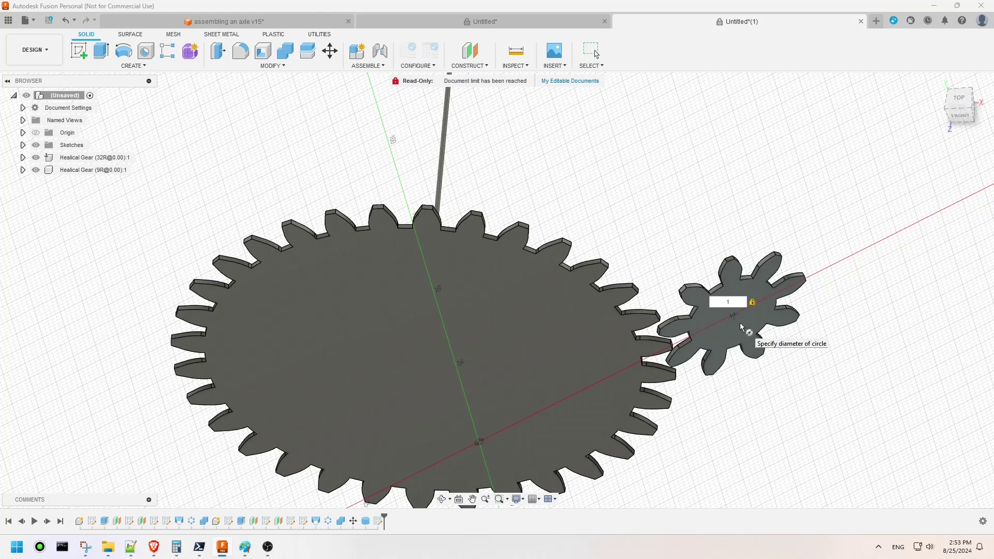
key(Return)
- Give the 9-tooth gear's cylinder a height of -140 mm and join it so that it crosses the large gear's cylinder
drag(737, 326, 488, 126)
scroll(675, 365, down, 4)
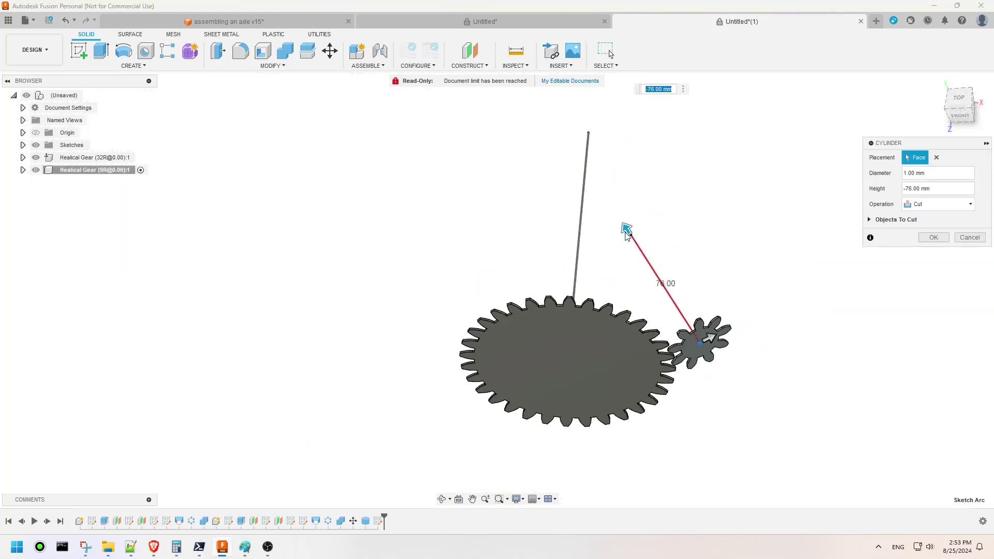
drag(627, 230, 568, 138)
click(924, 205)
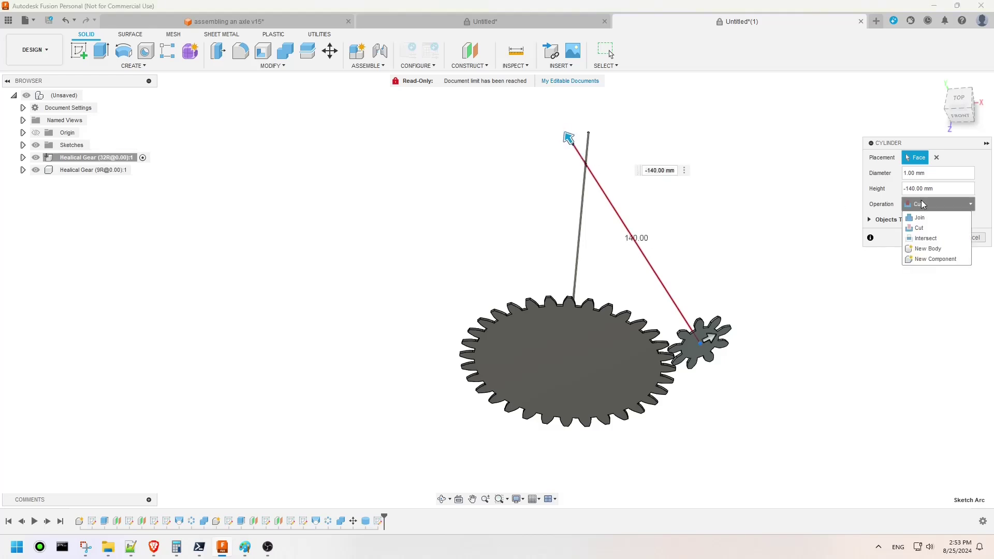
click(923, 217)
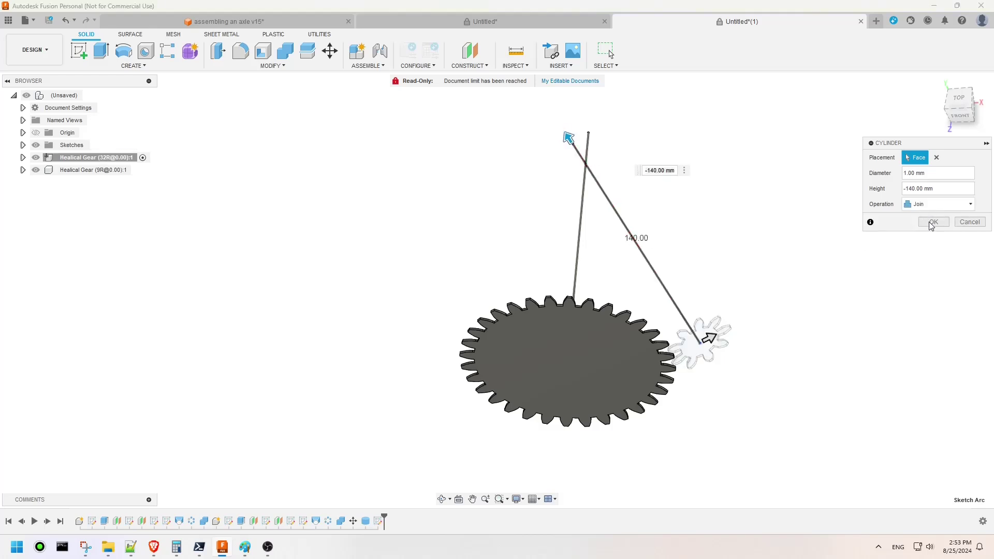
click(932, 223)
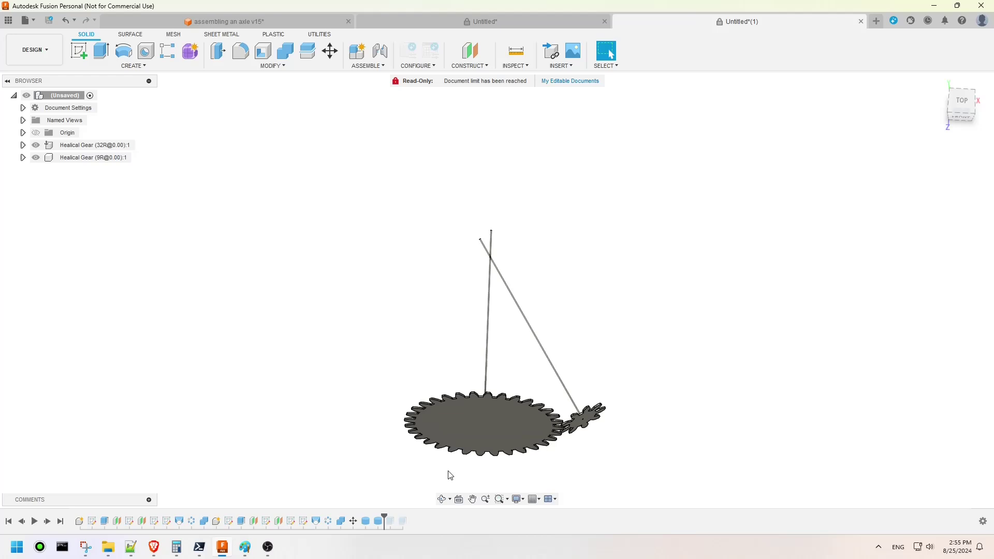
- Begin extruding the far end face of the small gear's cylinder, with the start set to the small gear's cylinder-side face
scroll(473, 291, up, 5)
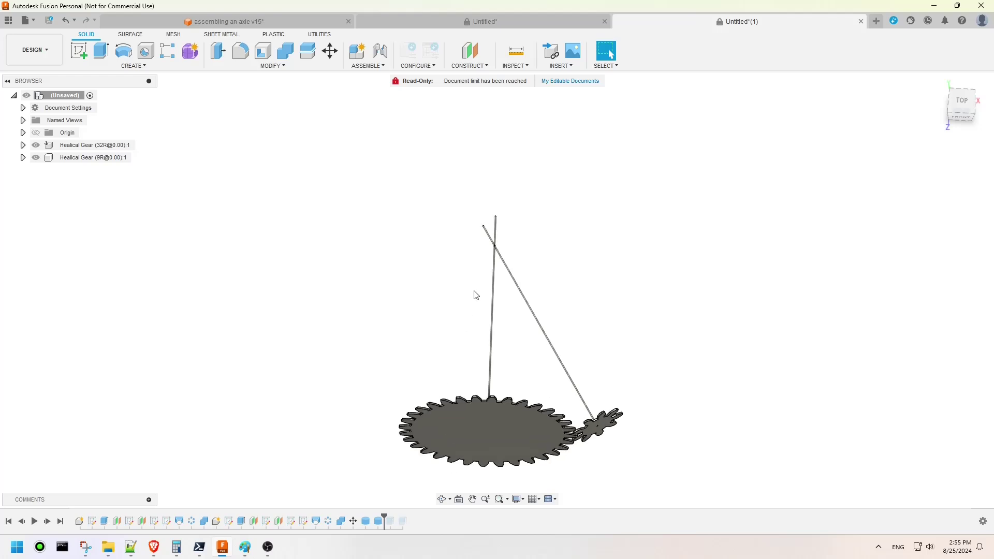
scroll(479, 248, up, 5)
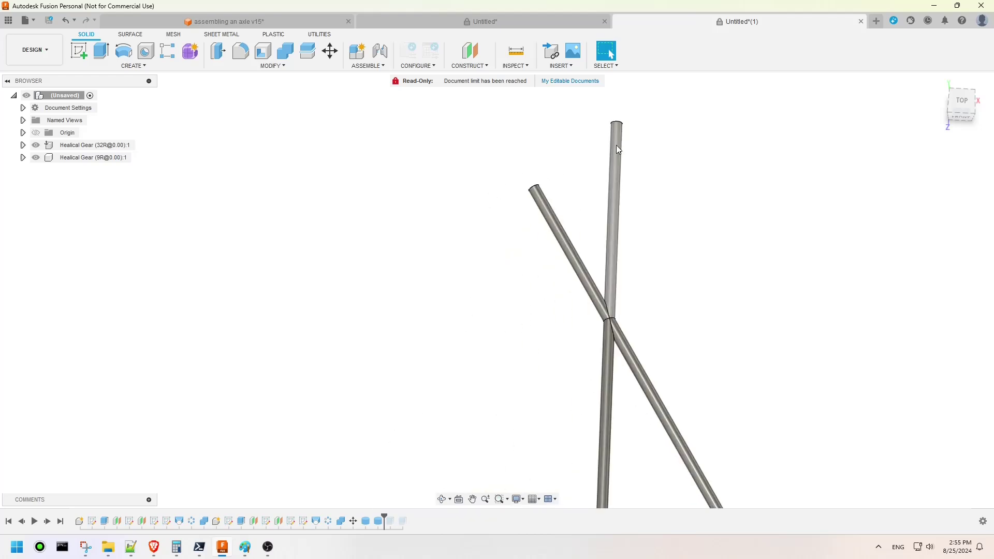
key(e)
scroll(535, 171, up, 3)
scroll(533, 205, down, 3)
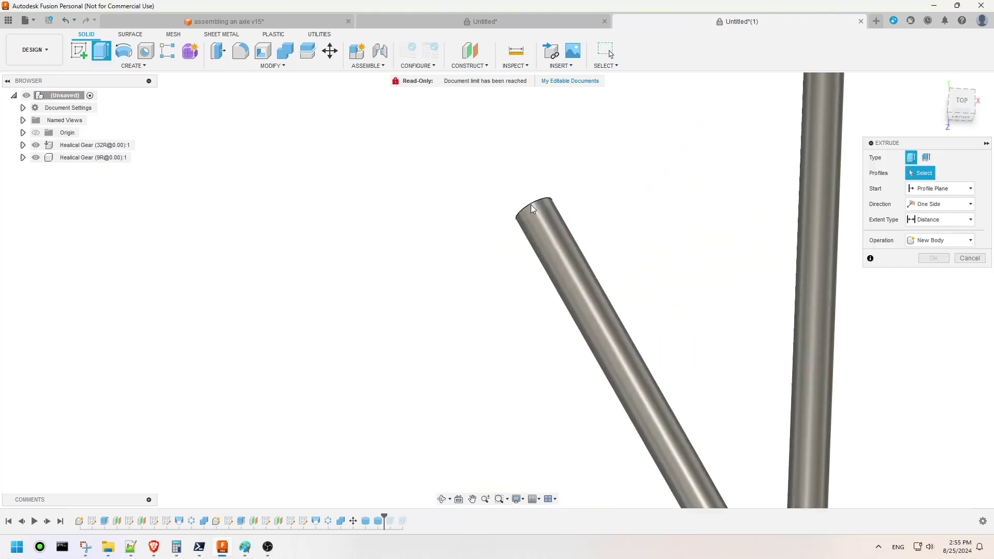
click(532, 207)
scroll(505, 186, down, 3)
scroll(769, 186, down, 5)
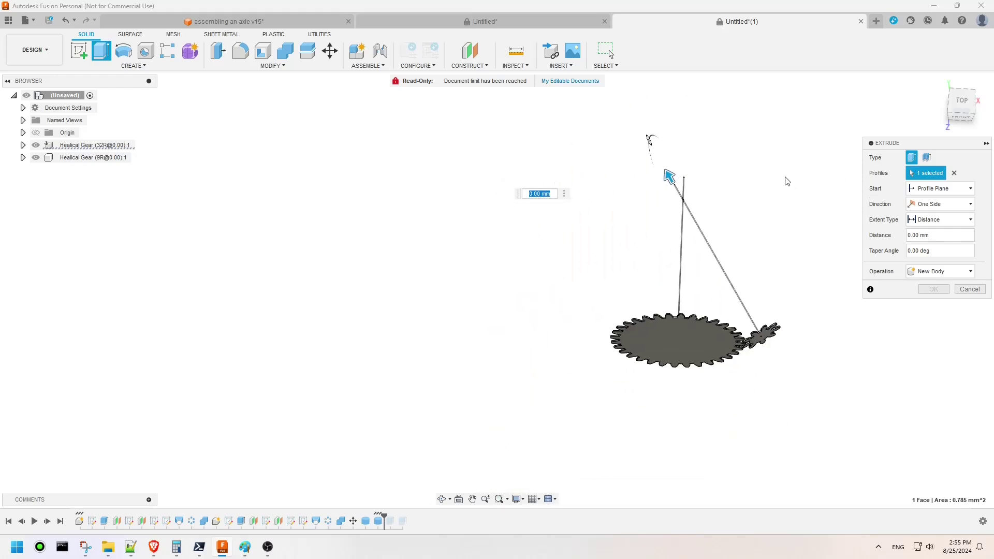
mouse_move(960, 102)
mouse_down()
mouse_move(990, 140)
mouse_move(974, 156)
mouse_up()
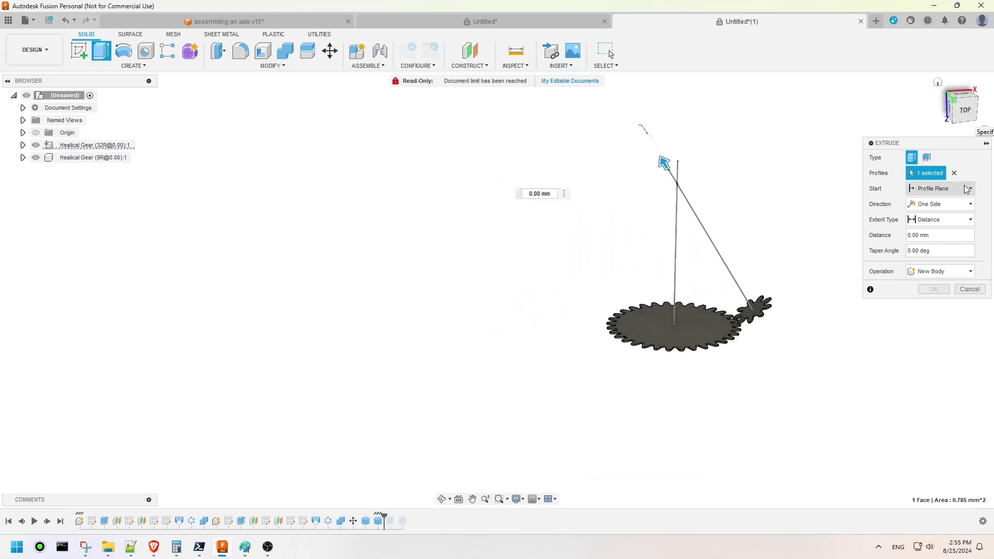
click(939, 188)
click(932, 223)
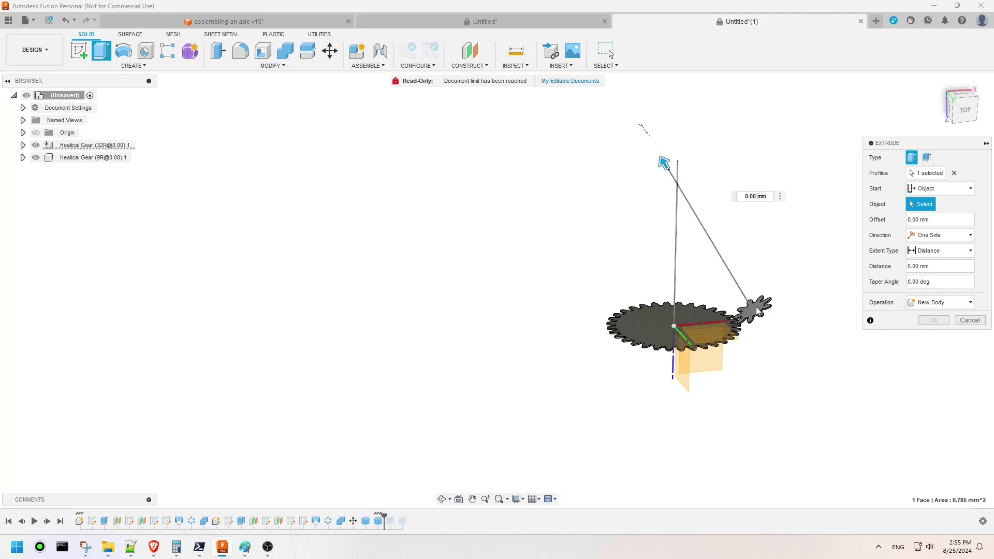
click(756, 306)
- Cut away the small gear's cylinder over 123.20 mm from the gear face, ending just short of the cylinder crossing
drag(748, 300, 688, 204)
scroll(705, 207, up, 8)
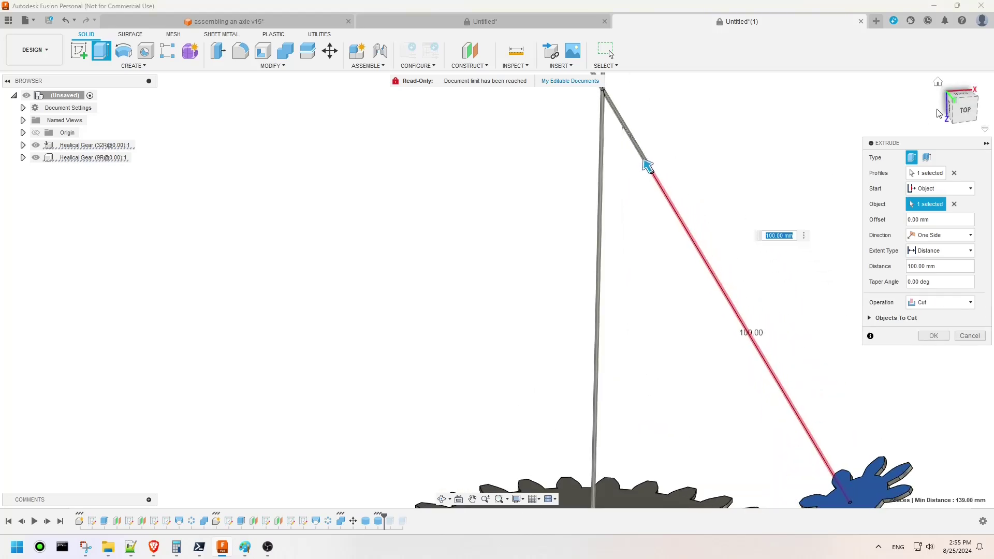
drag(967, 117, 958, 96)
scroll(723, 180, up, 6)
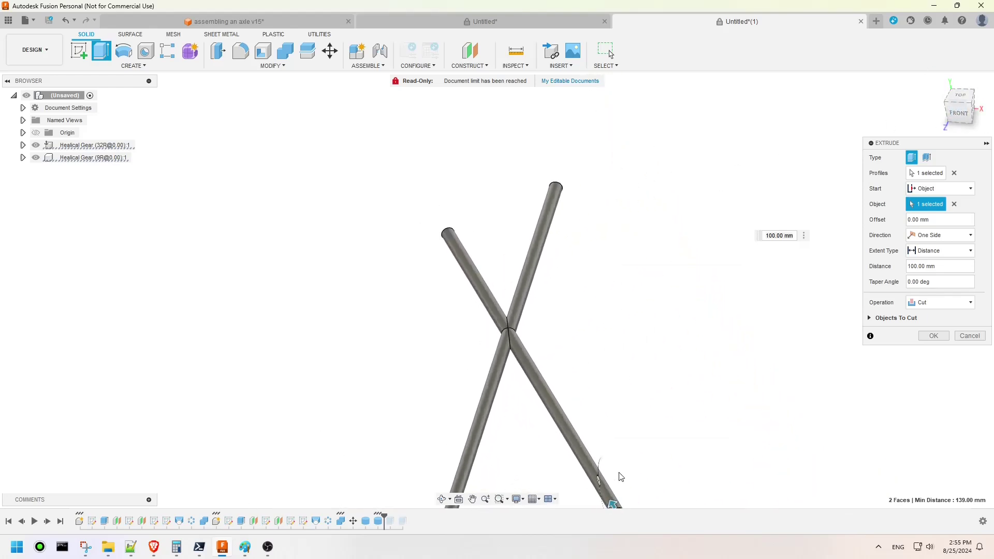
scroll(611, 490, up, 2)
drag(612, 505, 504, 331)
scroll(498, 324, up, 5)
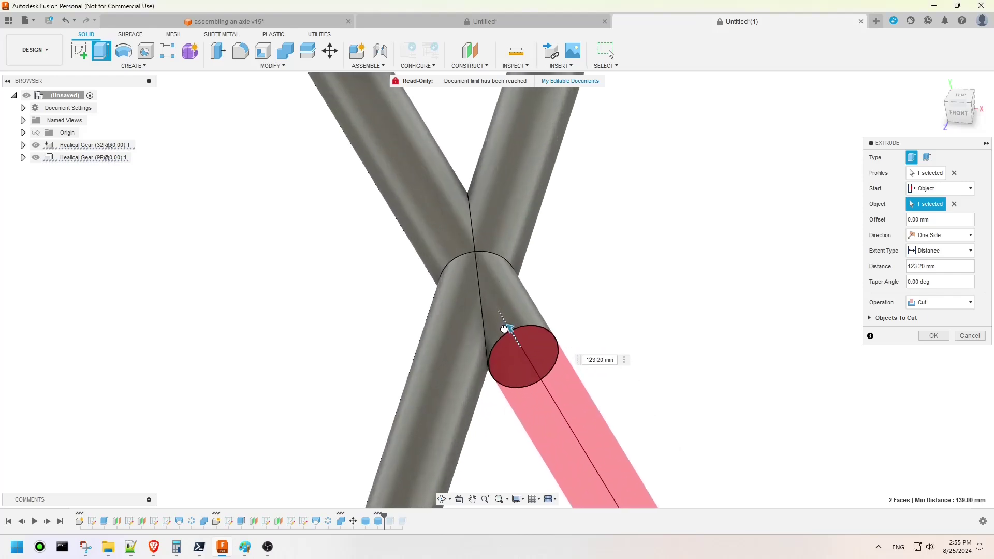
scroll(504, 326, up, 2)
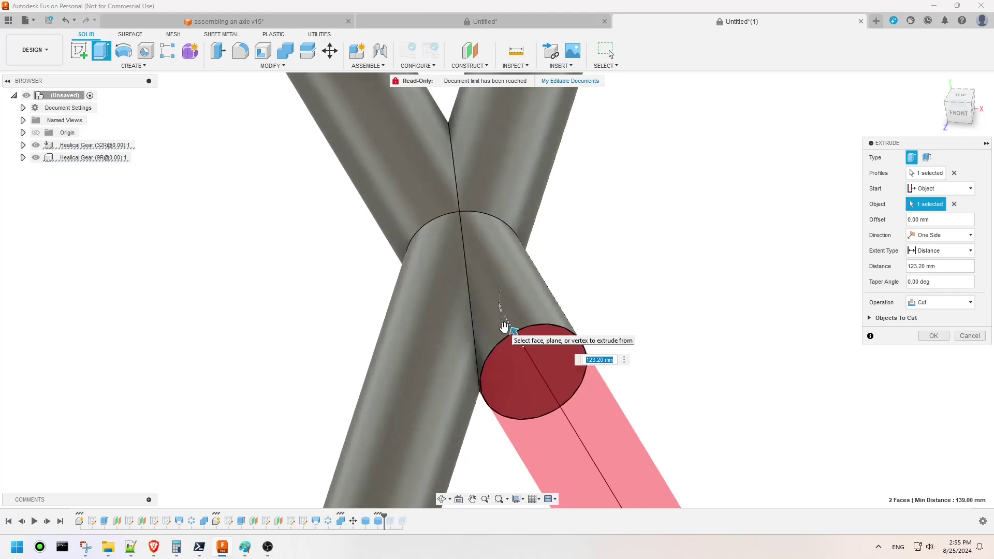
click(932, 335)
- Begin extruding the far end face of the large gear's cylinder, with the start set to the large gear's cylinder-side face
scroll(792, 257, down, 10)
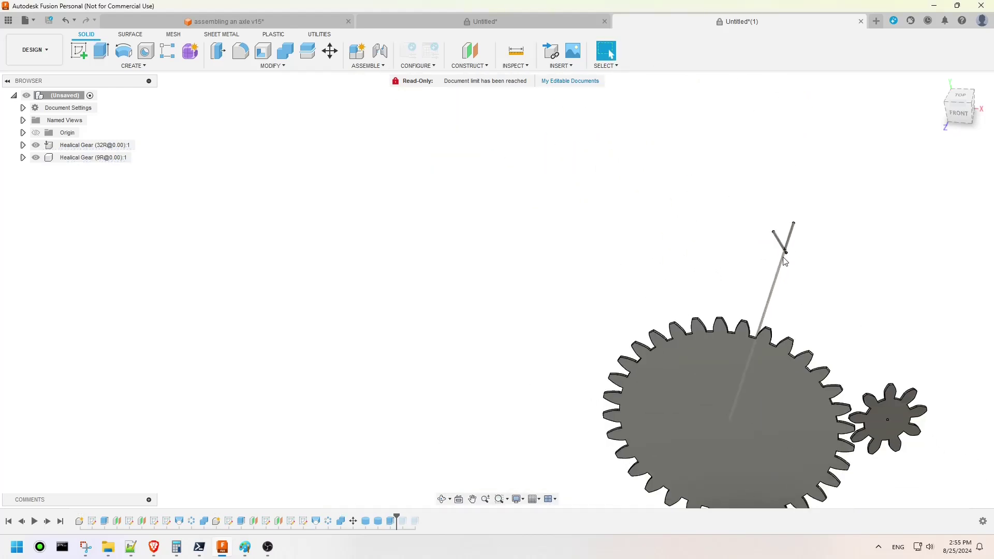
scroll(829, 202, up, 8)
key(e)
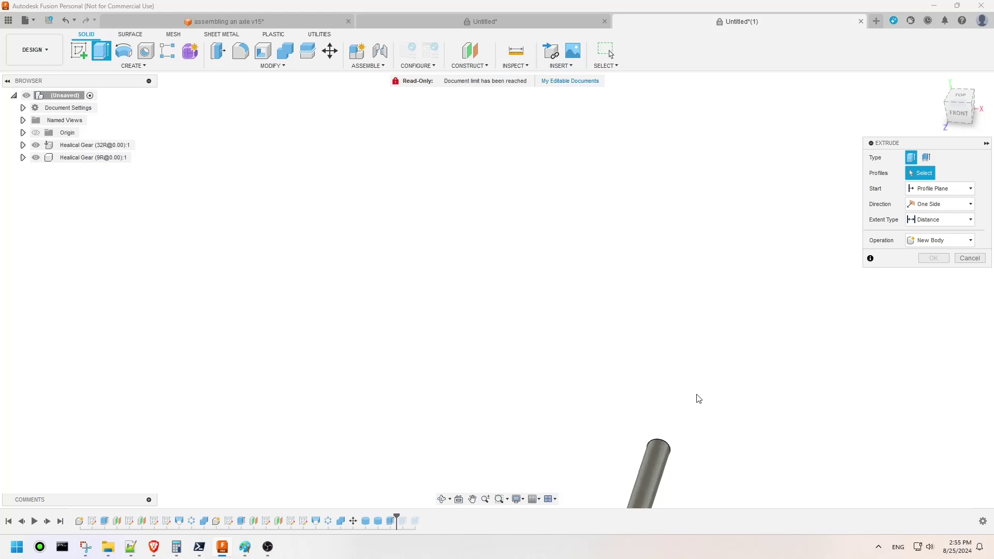
click(665, 447)
scroll(706, 328, down, 5)
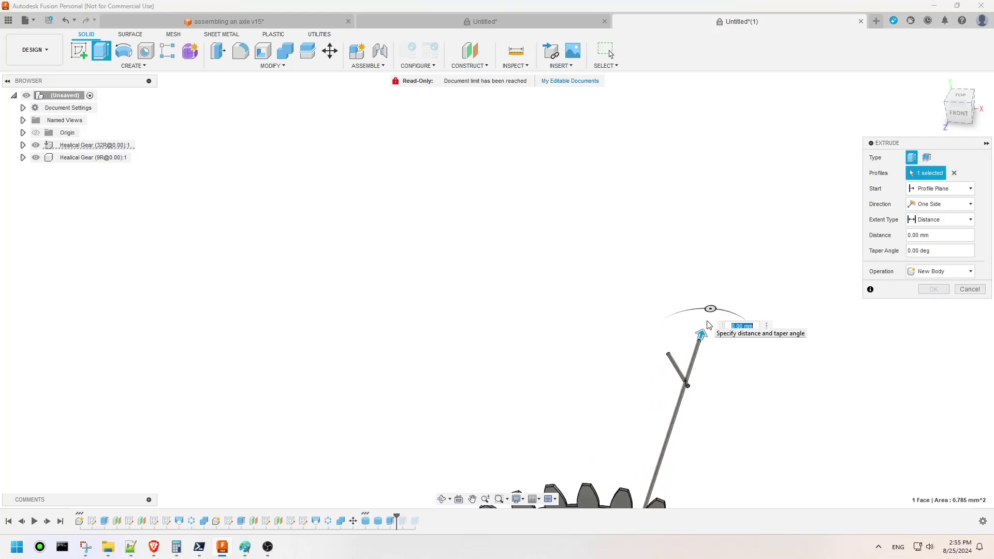
drag(956, 118, 932, 196)
click(939, 188)
click(928, 215)
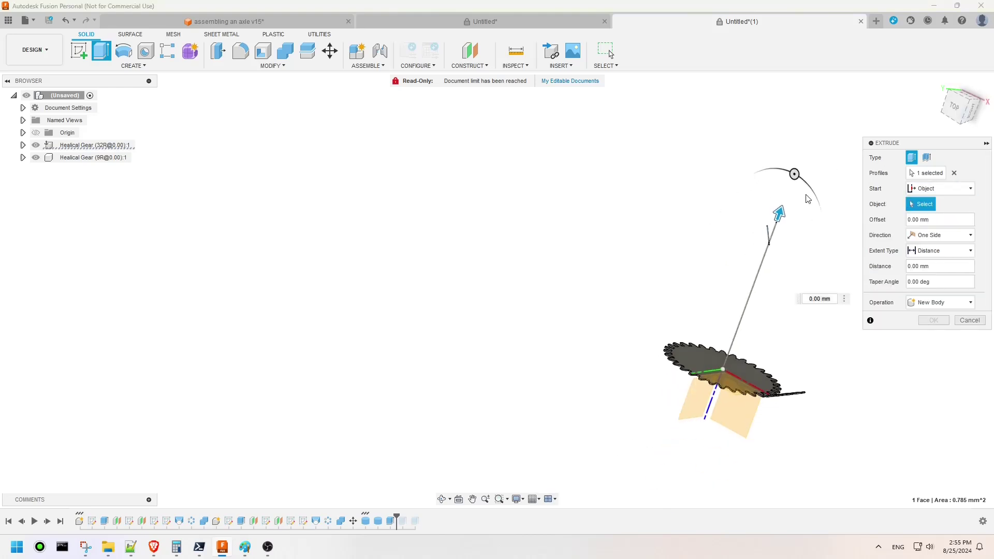
drag(956, 108, 962, 72)
click(772, 285)
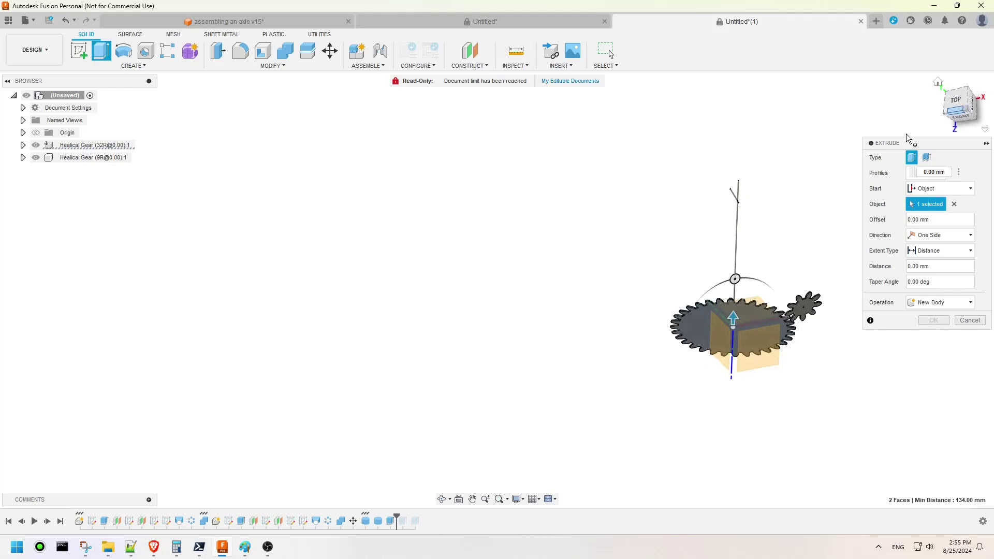
- Cut away the large gear's cylinder over 113.65 mm from the gear face, ending just below the cylinder crossing
scroll(750, 213, up, 4)
drag(715, 444, 723, 209)
scroll(722, 210, up, 5)
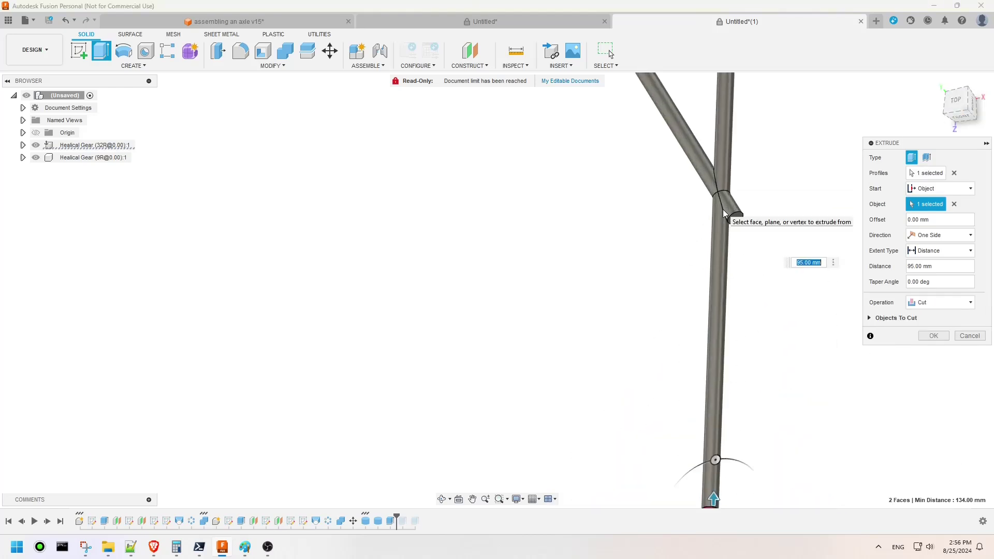
drag(718, 480, 709, 221)
scroll(724, 217, up, 3)
scroll(708, 221, up, 5)
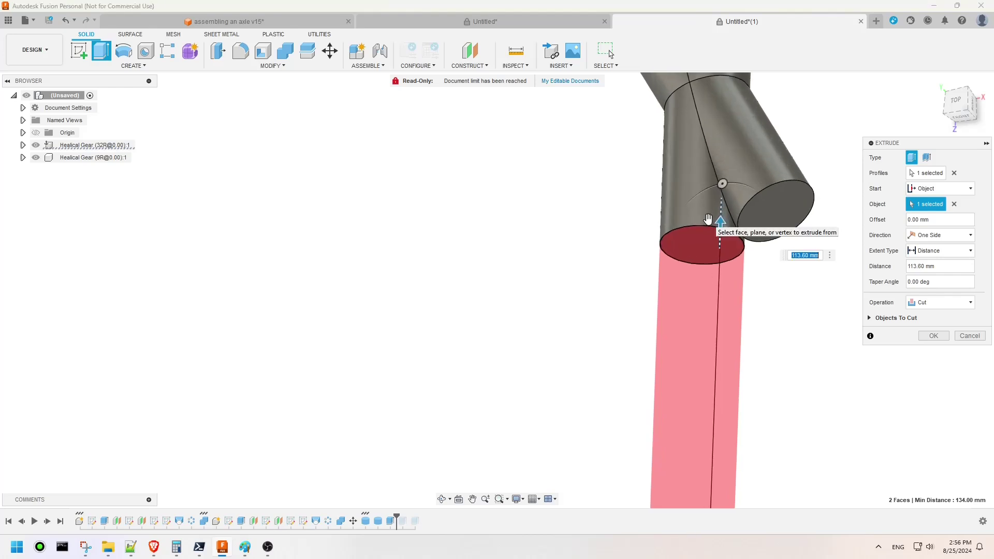
drag(734, 234, 734, 228)
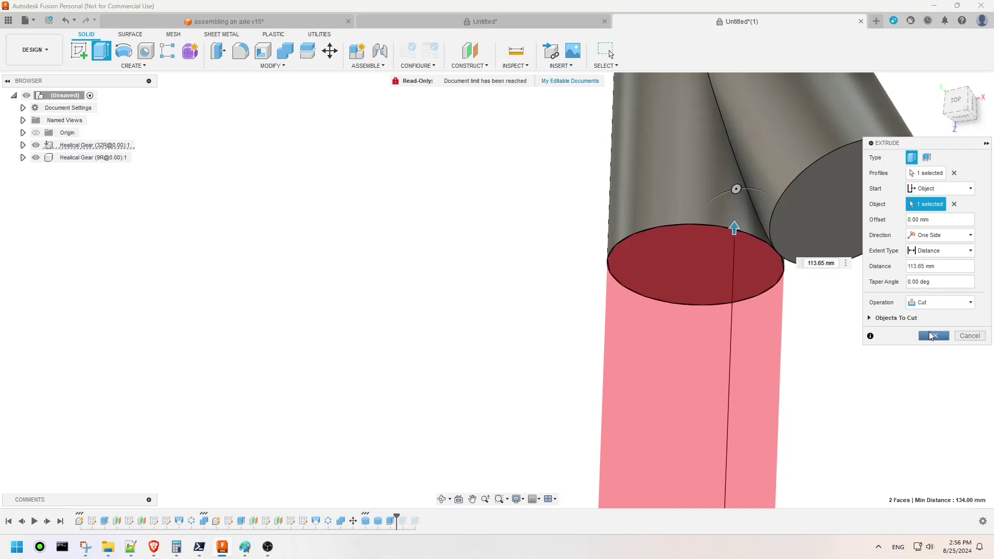
click(934, 335)
- Loft the large gear's cylinder-side face to the cut end of its remaining cylinder as a Join
scroll(795, 296, down, 5)
scroll(794, 294, down, 3)
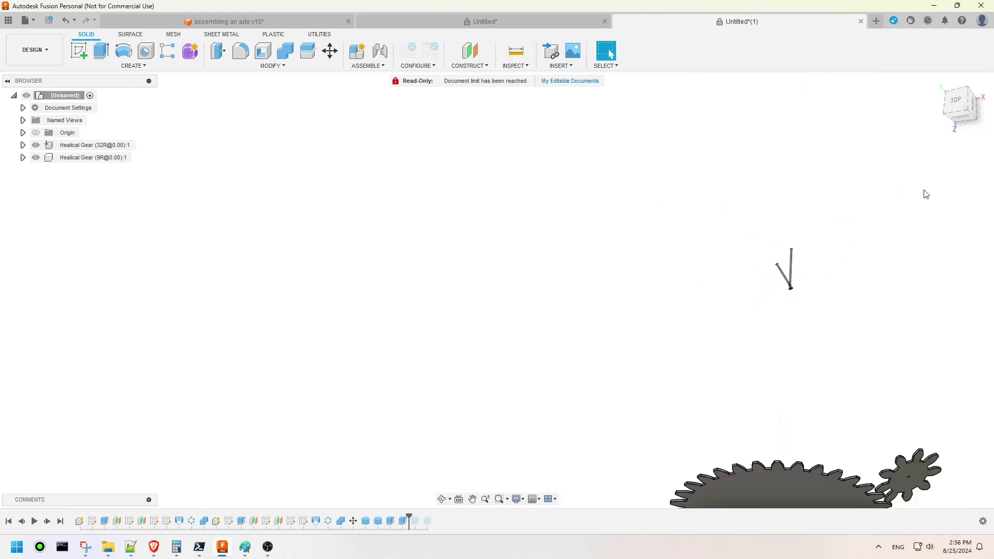
click(955, 119)
click(134, 66)
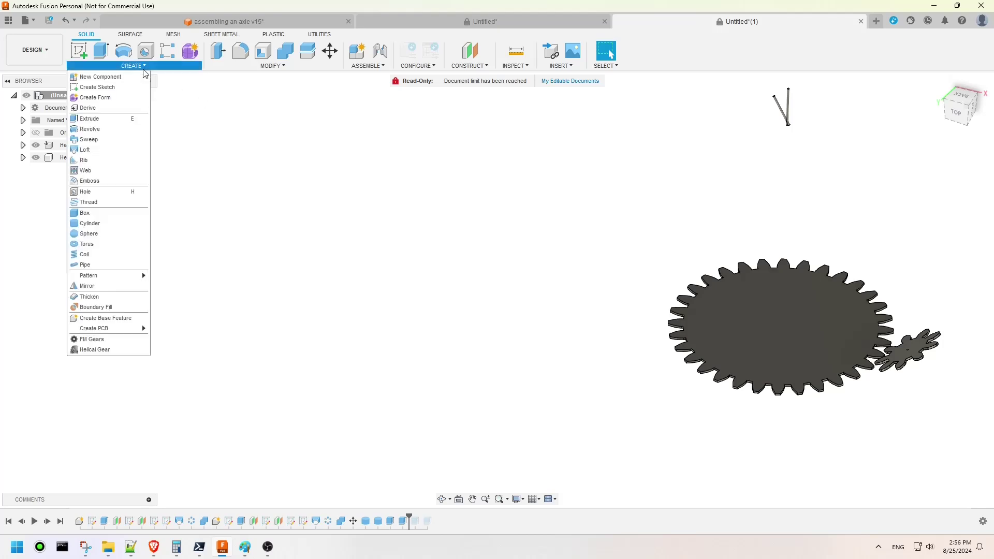
click(98, 150)
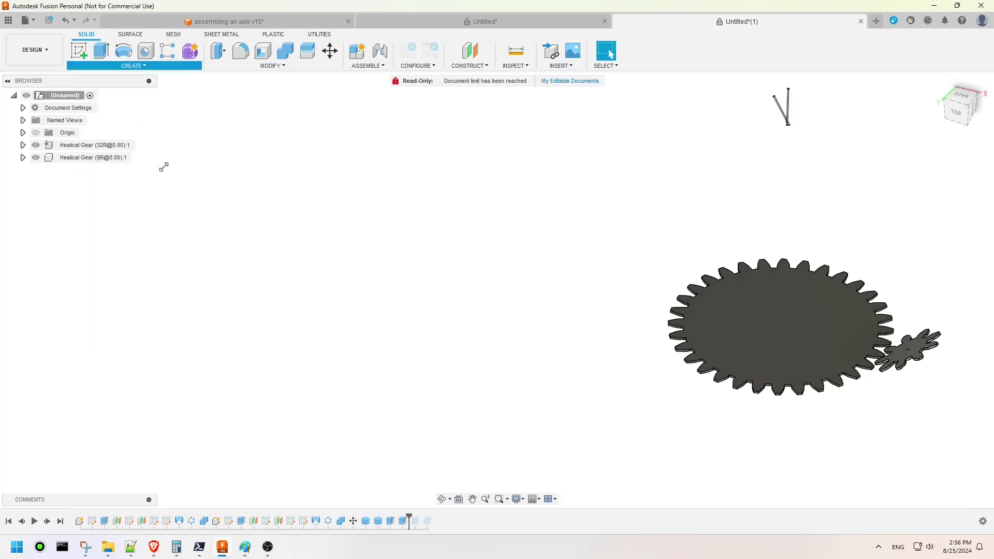
click(750, 301)
shift+middle_drag(616, 301, 749, 330)
scroll(719, 334, up, 12)
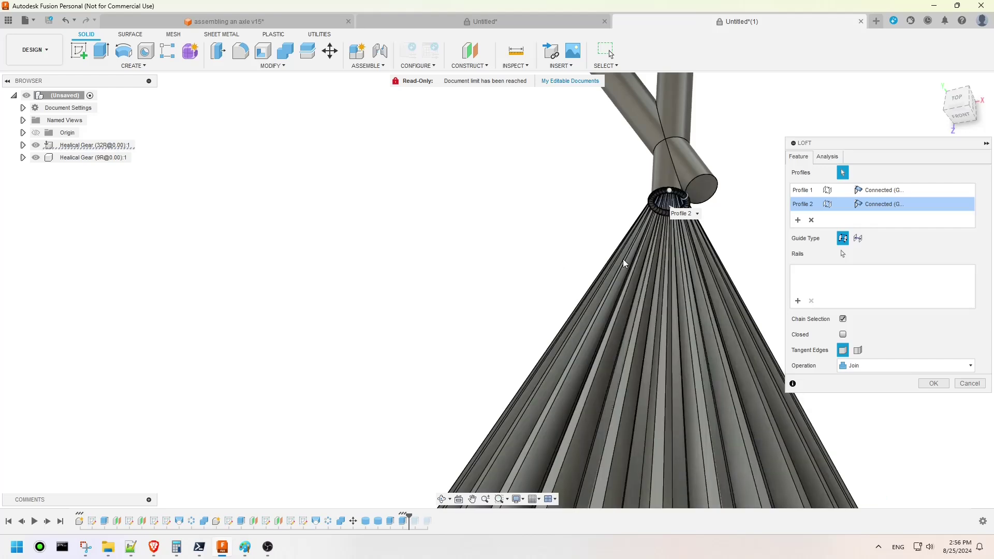
click(932, 384)
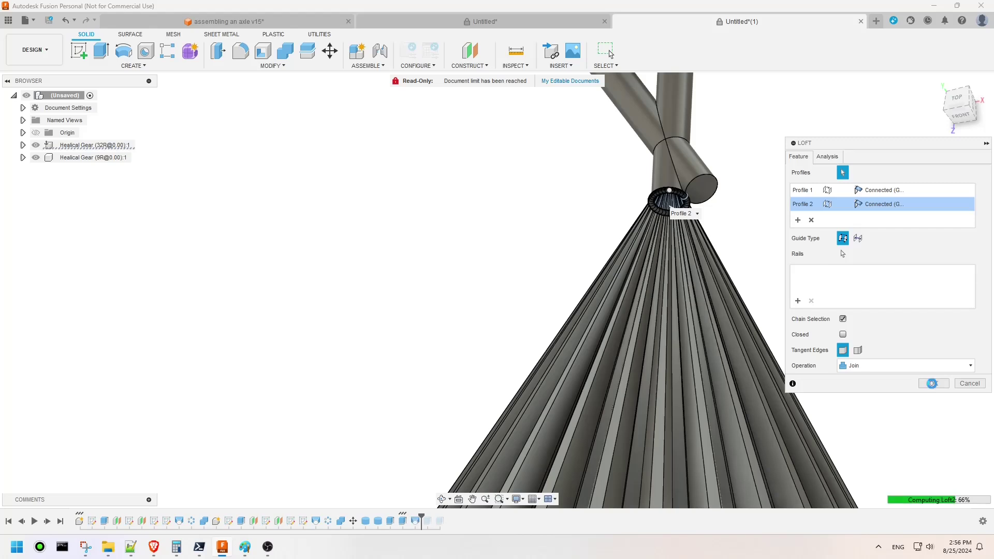
- Loft the small gear's cylinder-side face to the cut end of its remaining cylinder as a Join
scroll(408, 215, down, 8)
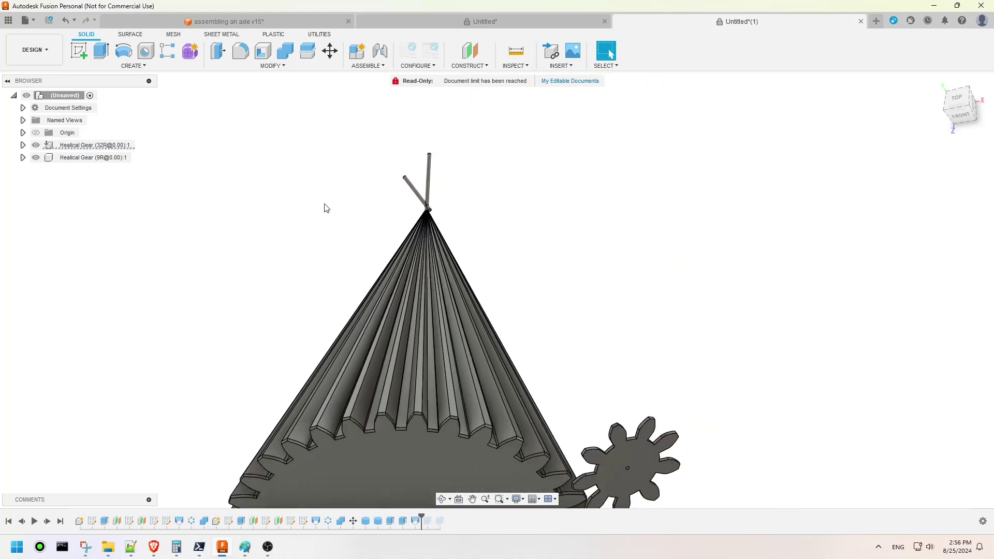
scroll(337, 209, up, 1)
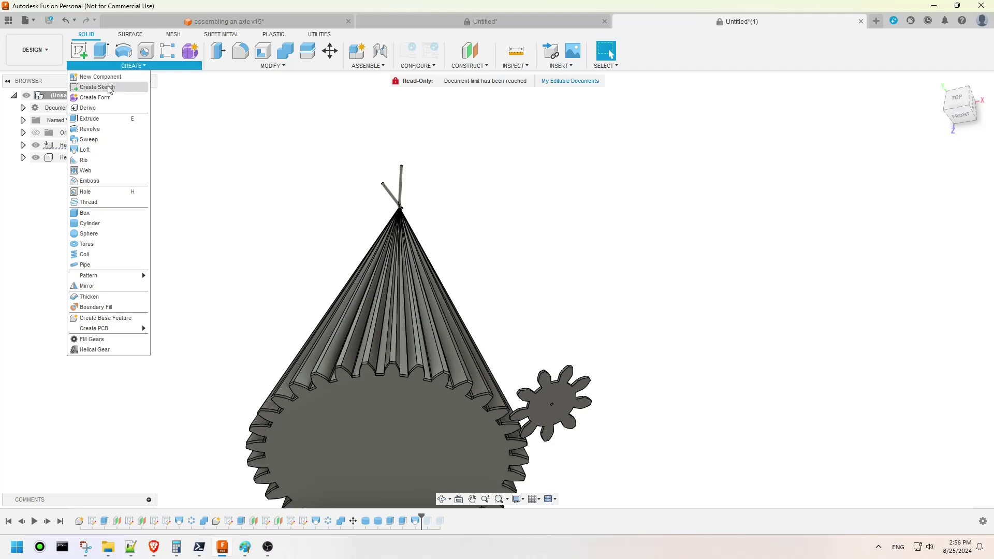
click(91, 150)
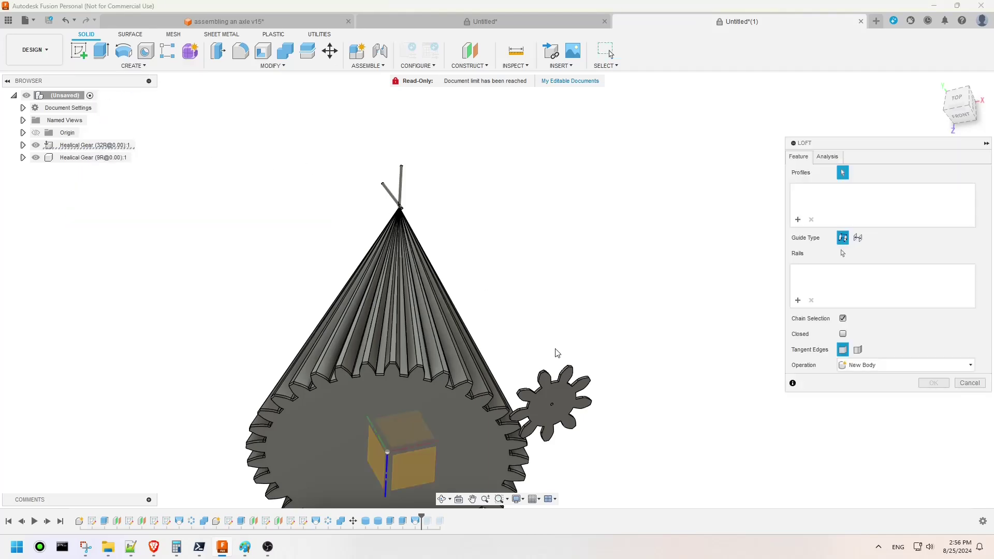
shift+middle_drag(497, 288, 551, 316)
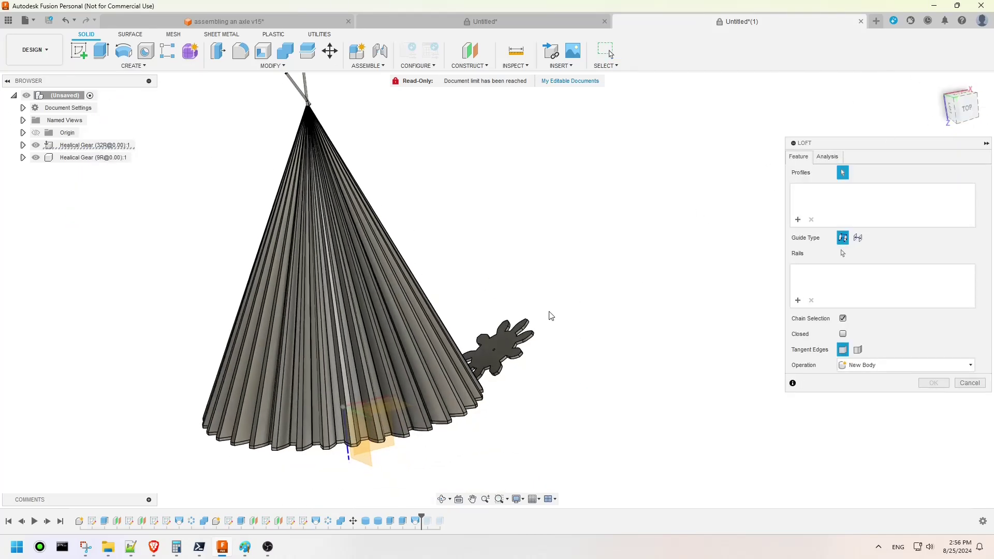
click(510, 348)
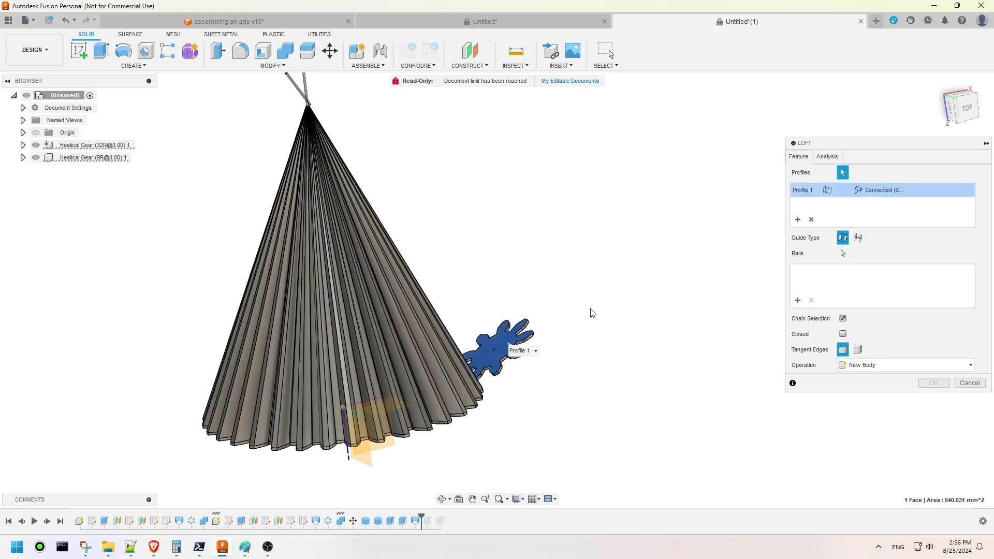
drag(961, 107, 985, 127)
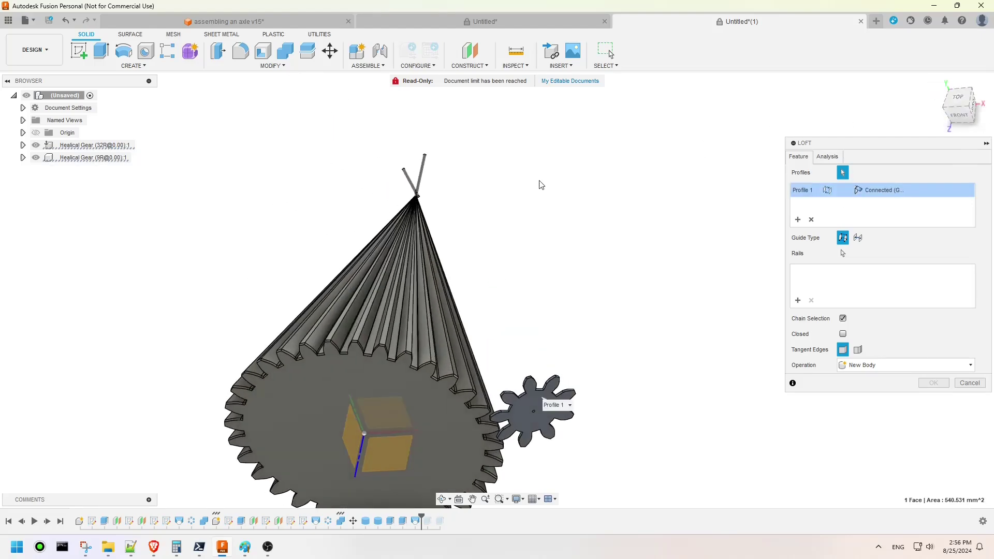
scroll(435, 187, up, 5)
scroll(385, 210, up, 3)
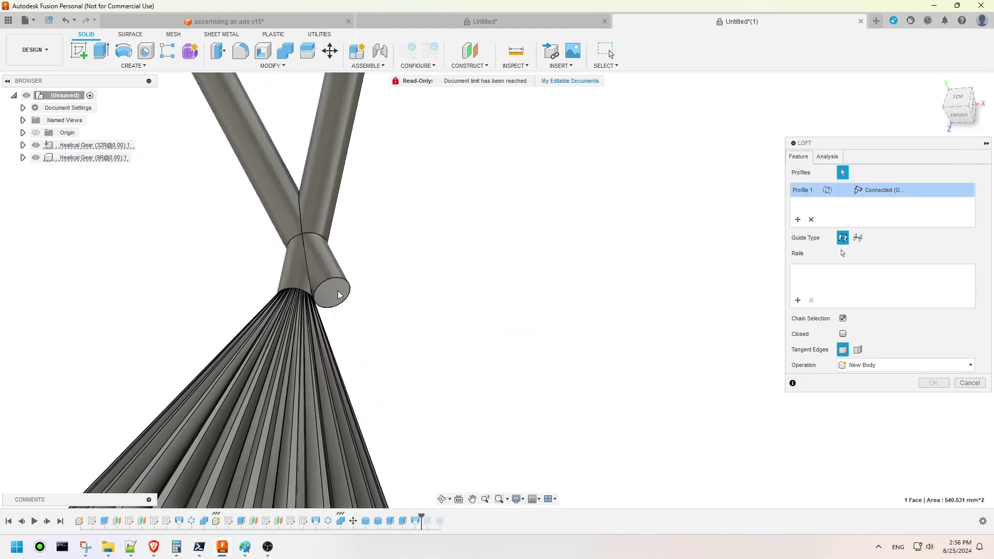
click(402, 195)
scroll(402, 195, down, 6)
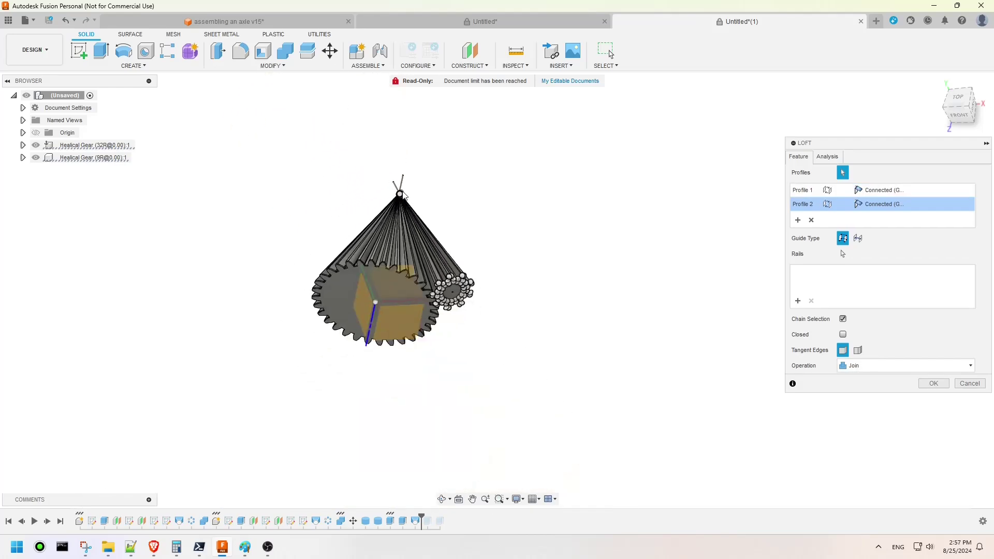
scroll(452, 349, up, 10)
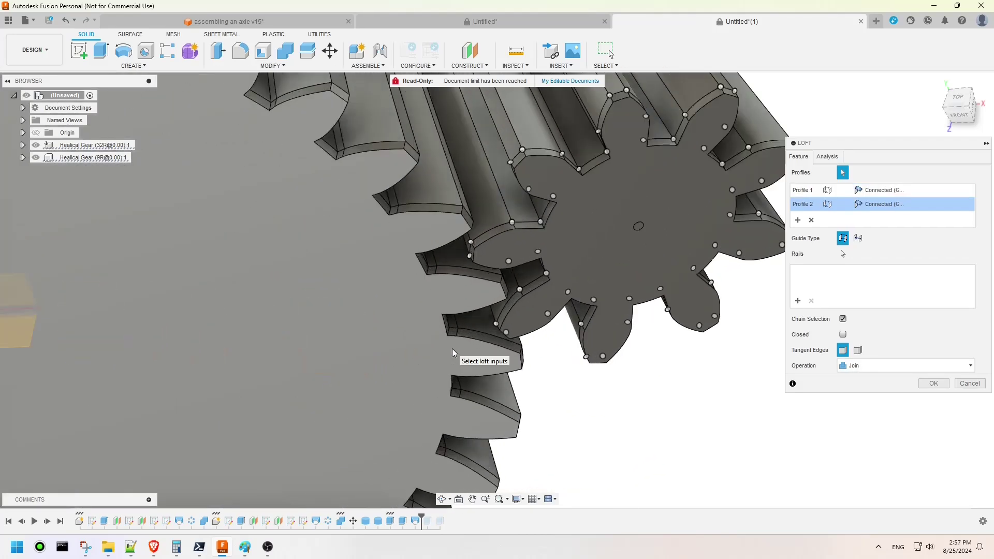
scroll(452, 349, down, 10)
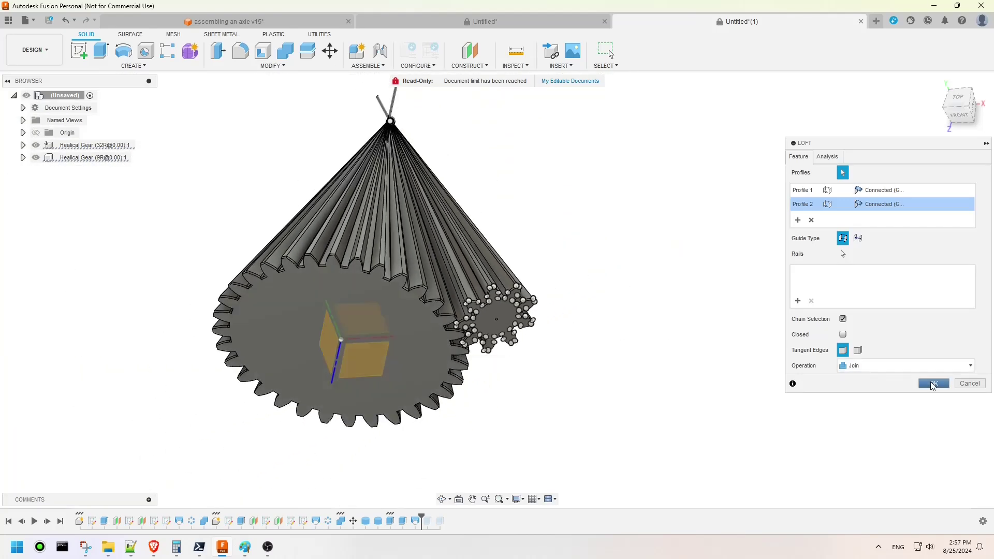
key(Return)
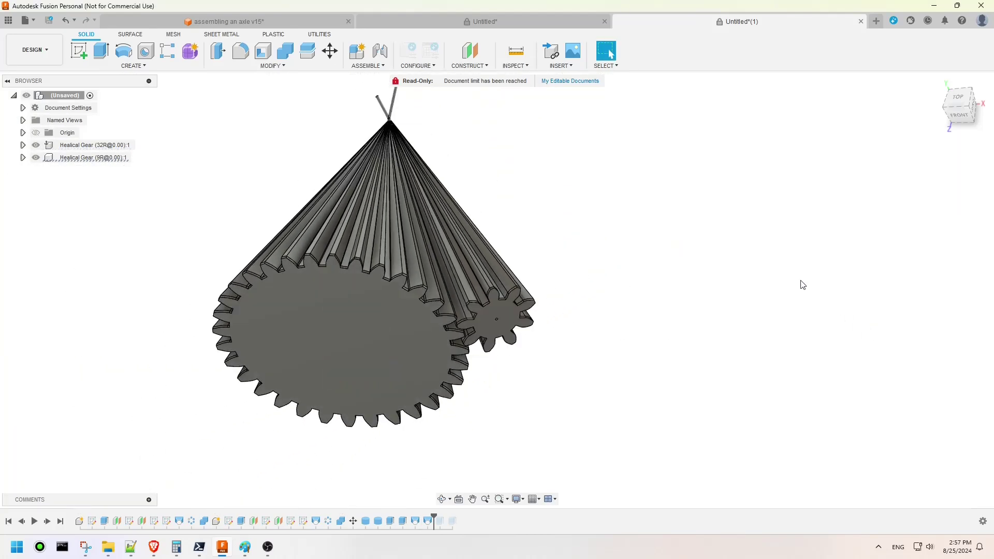
- Place a simple hole at the centre of the far end face of the small gear's cylinder
click(134, 65)
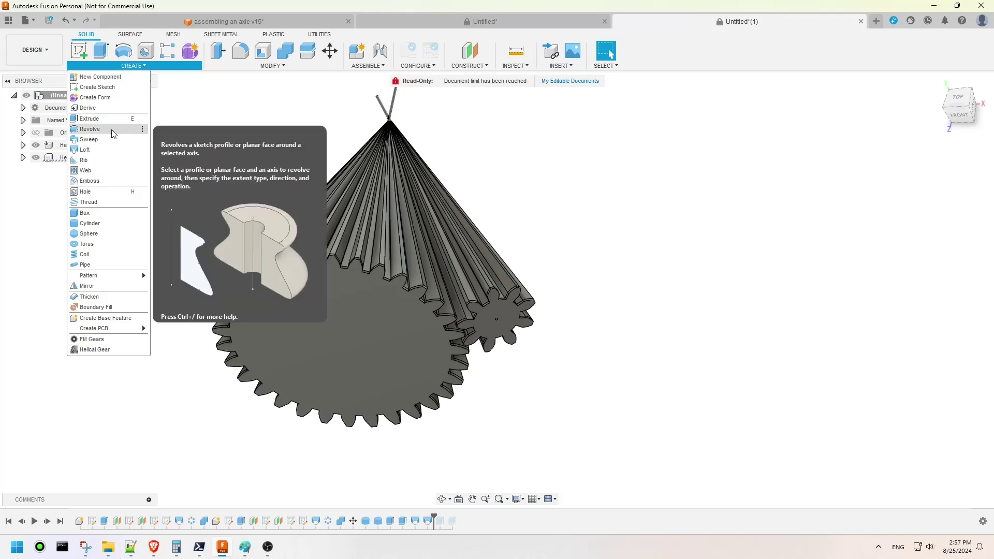
click(146, 52)
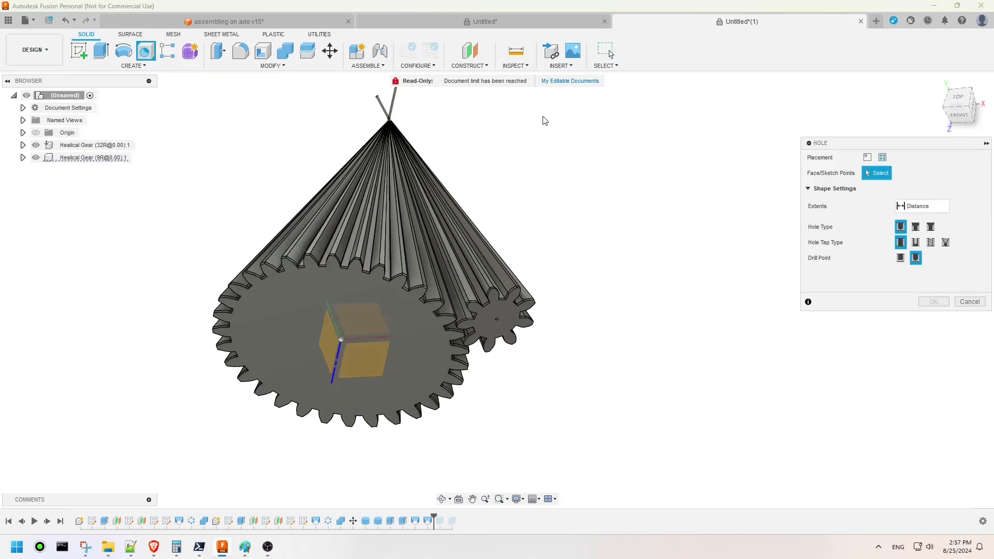
click(958, 97)
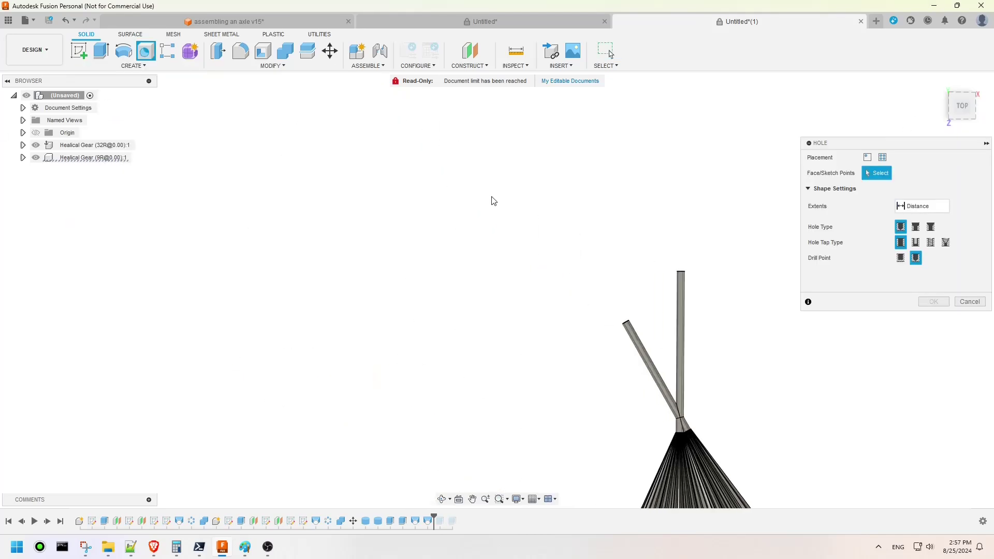
shift+middle_drag(497, 289, 614, 325)
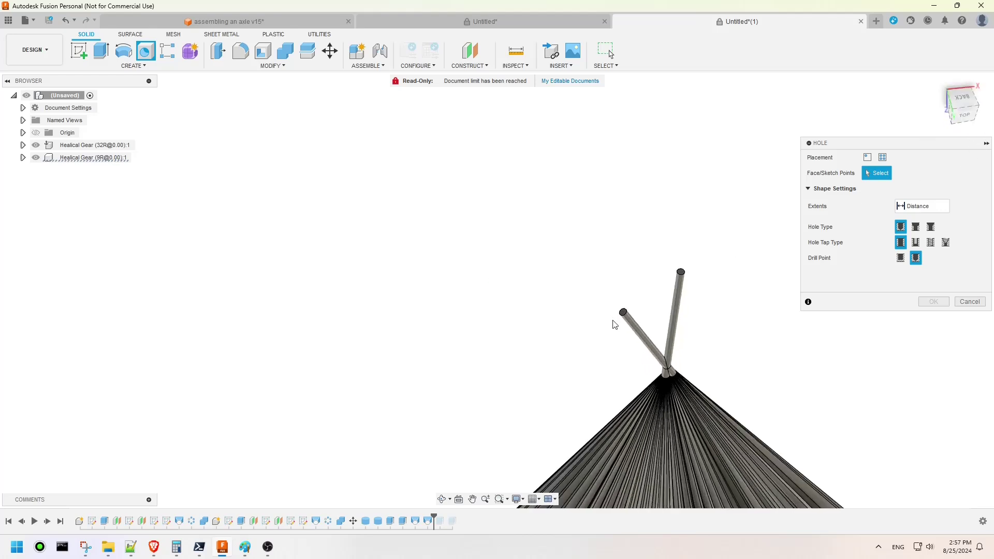
click(621, 311)
scroll(595, 290, up, 8)
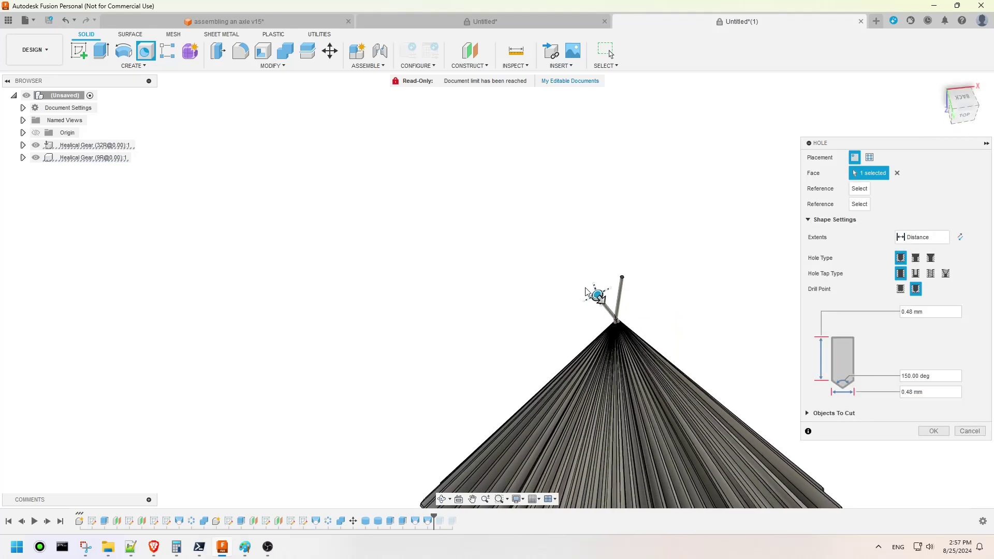
drag(538, 242, 523, 245)
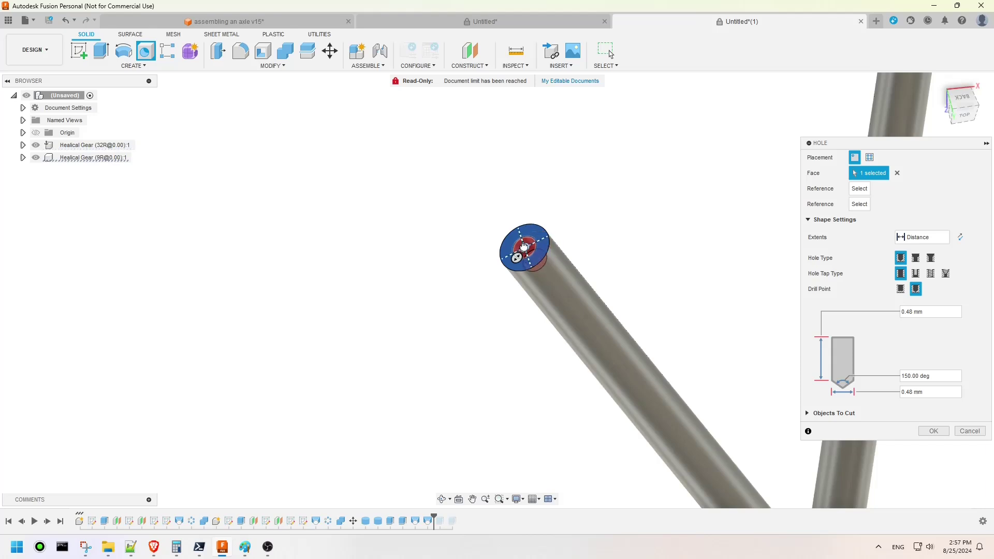
scroll(525, 253, up, 2)
scroll(526, 254, up, 3)
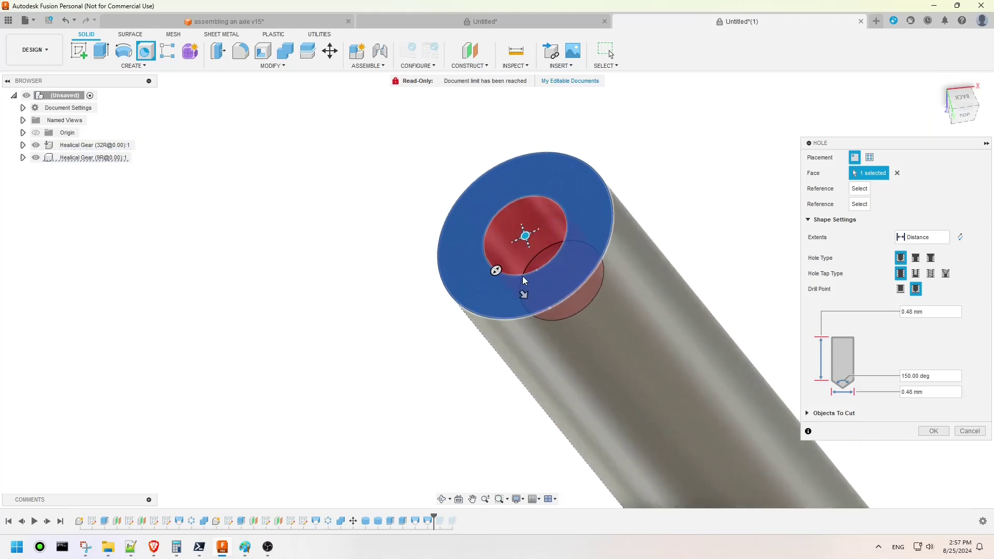
- Enlarge the hole to 30 mm diameter and extend its depth to 120 mm along the small gear's loft
drag(496, 270, 452, 437)
scroll(342, 337, down, 10)
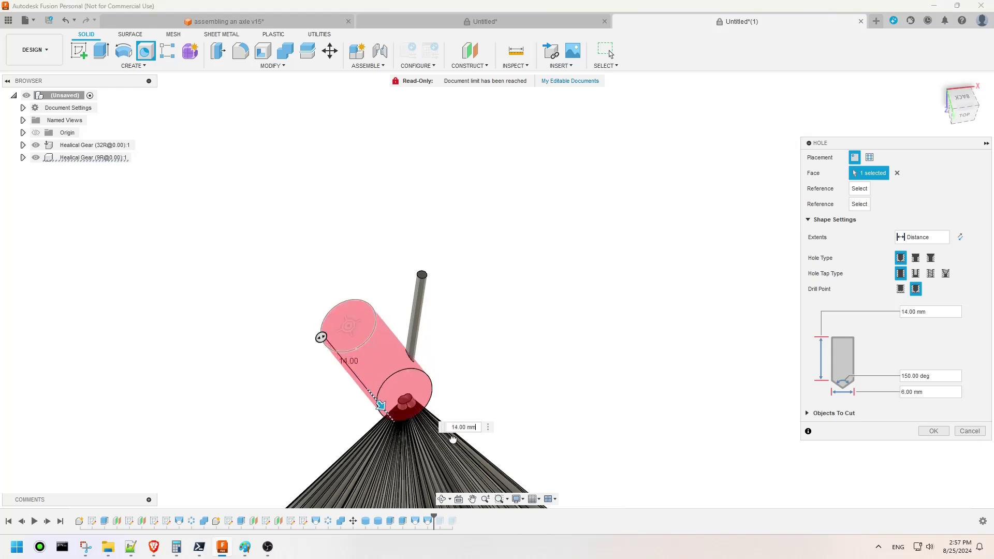
scroll(435, 282, down, 3)
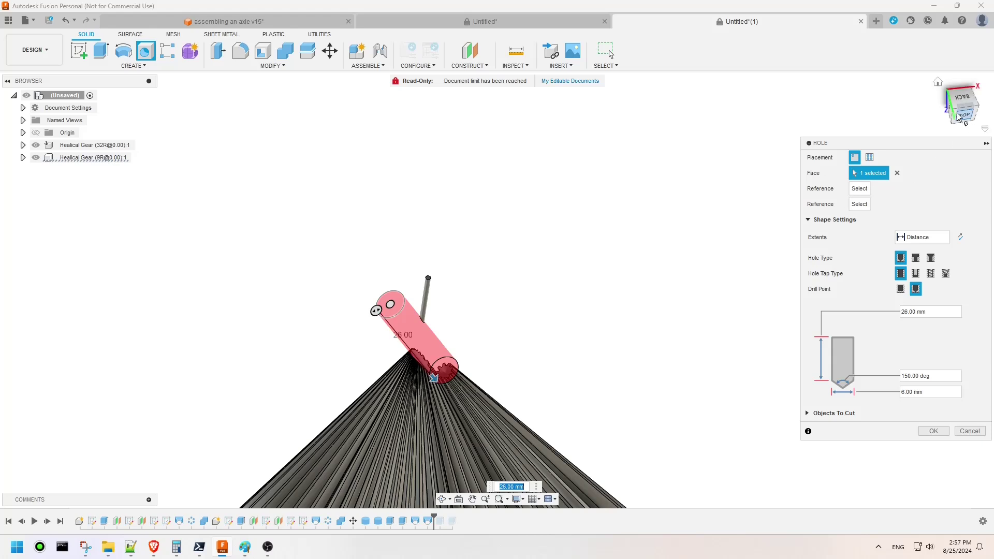
drag(964, 111, 955, 108)
scroll(513, 238, down, 2)
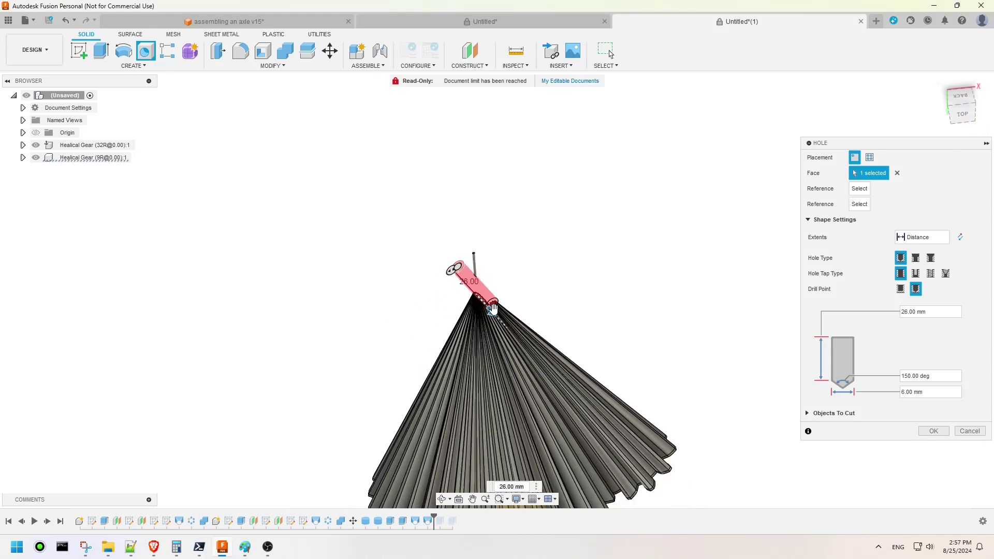
drag(492, 311, 561, 379)
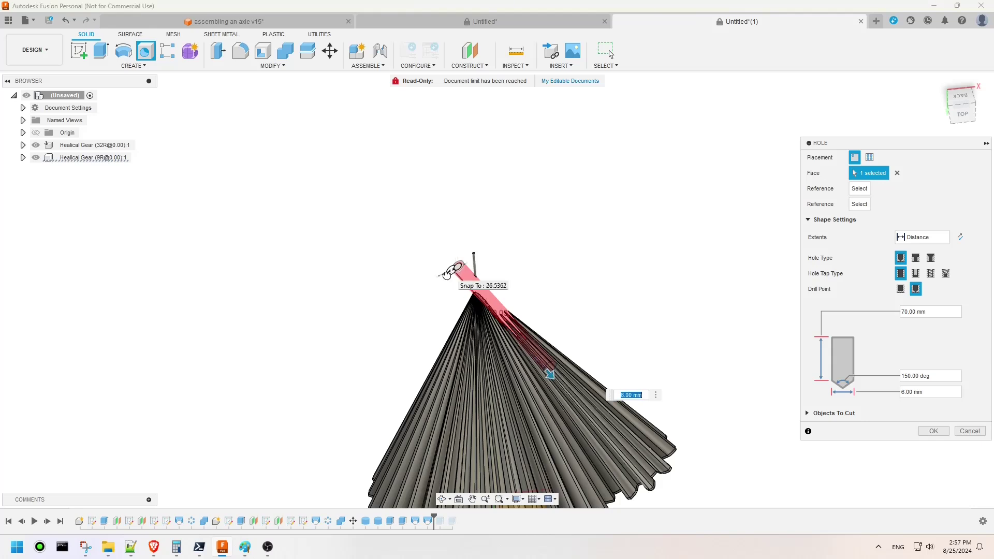
drag(447, 275, 430, 289)
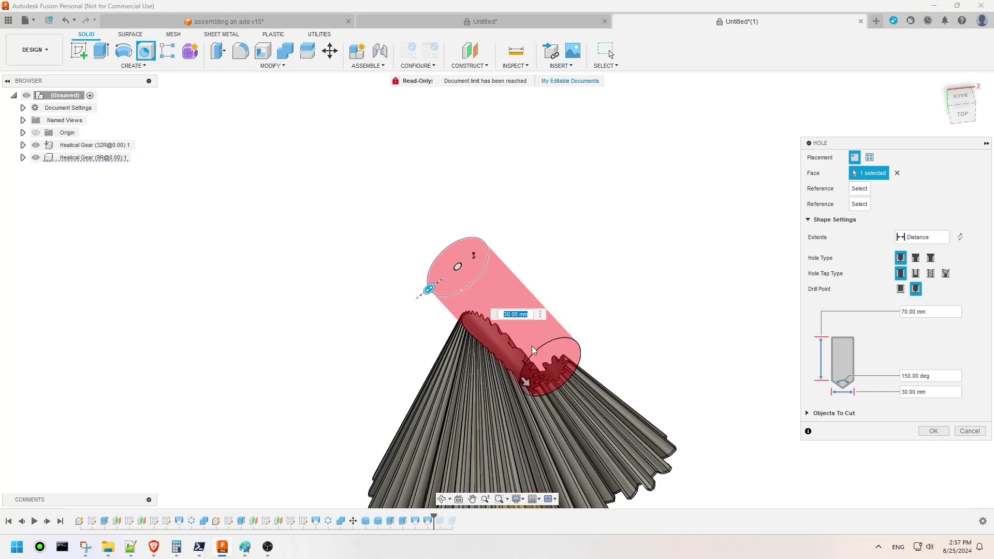
drag(527, 382, 604, 454)
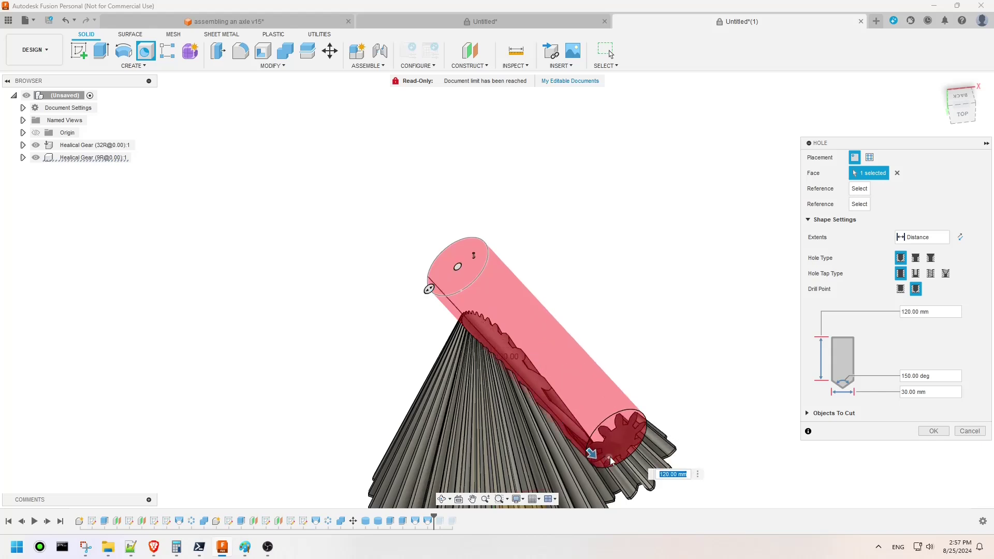
- Deepen the hole to 122 mm and apply it, trimming the small gear's loft to a short toothed section
drag(959, 117, 957, 106)
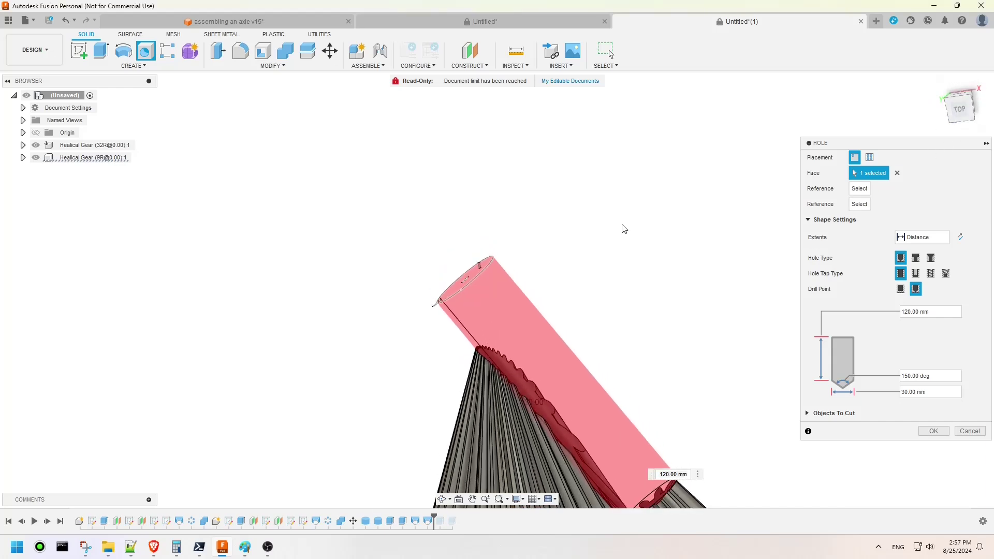
scroll(593, 238, down, 4)
scroll(619, 373, up, 5)
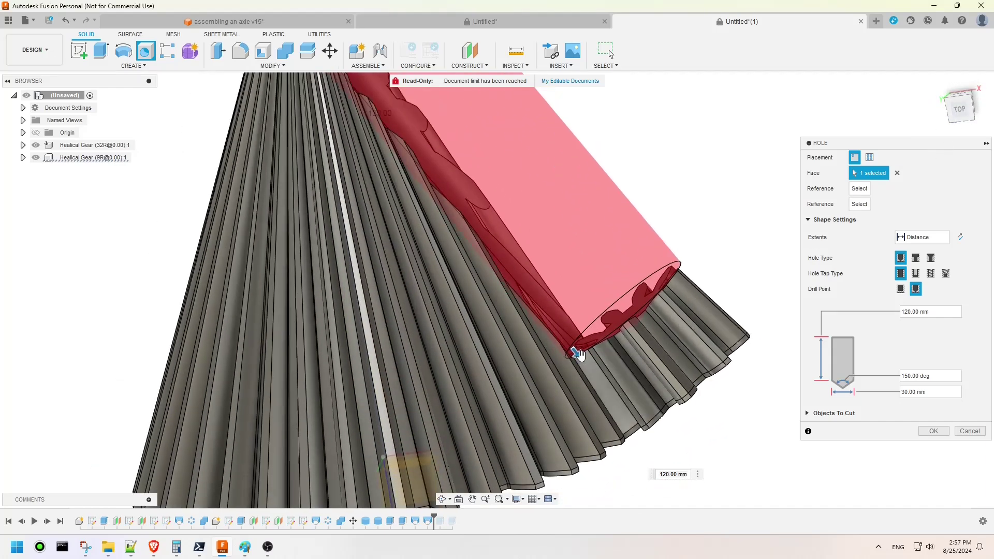
drag(577, 355, 583, 360)
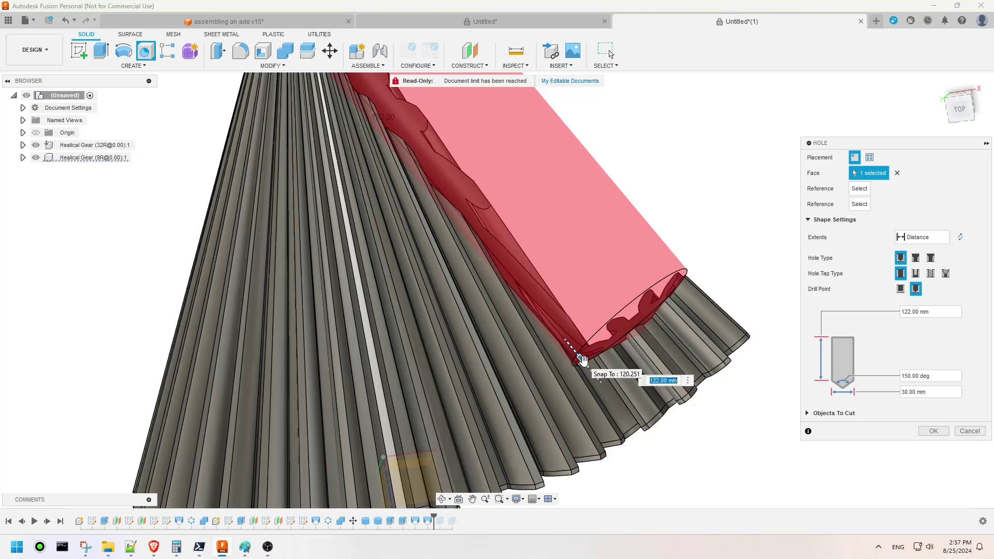
click(932, 431)
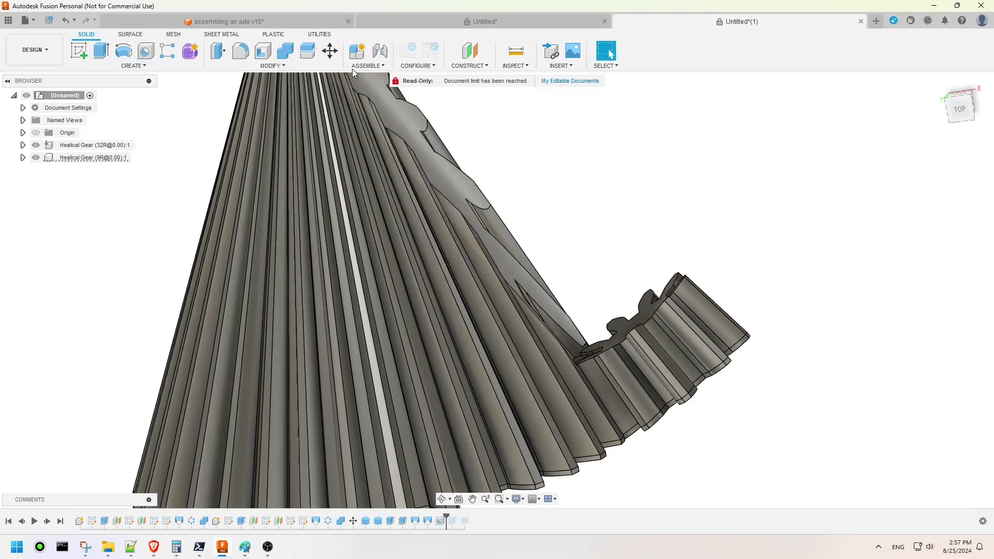
- Move the small gear body -50 mm in Y, away from the large gear, with the pivot on the large gear's base edge
click(330, 51)
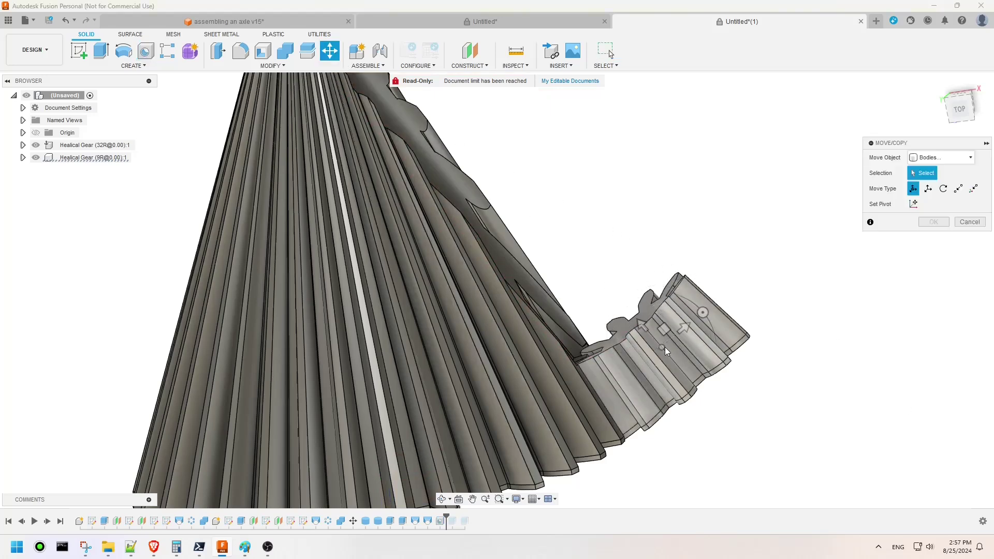
click(661, 364)
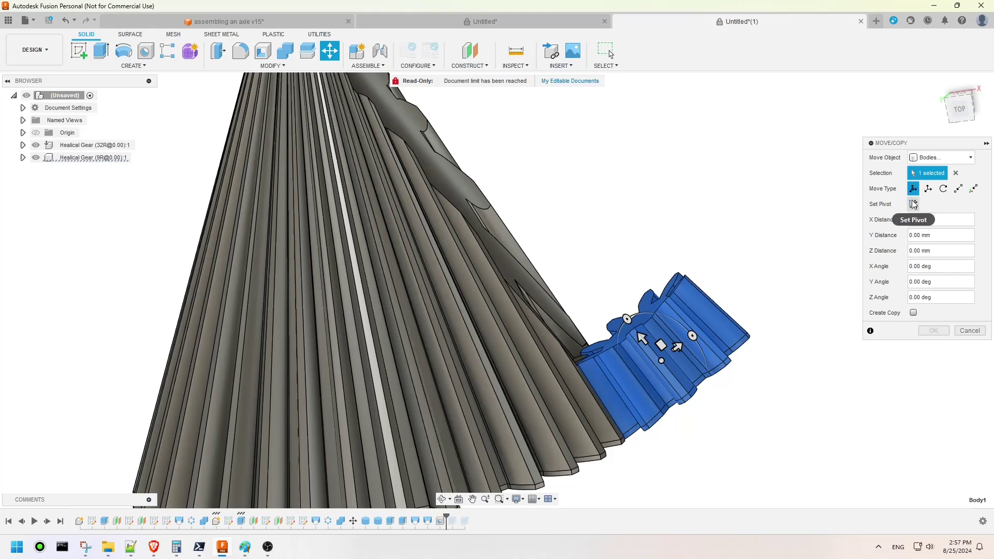
click(914, 205)
scroll(725, 259, down, 3)
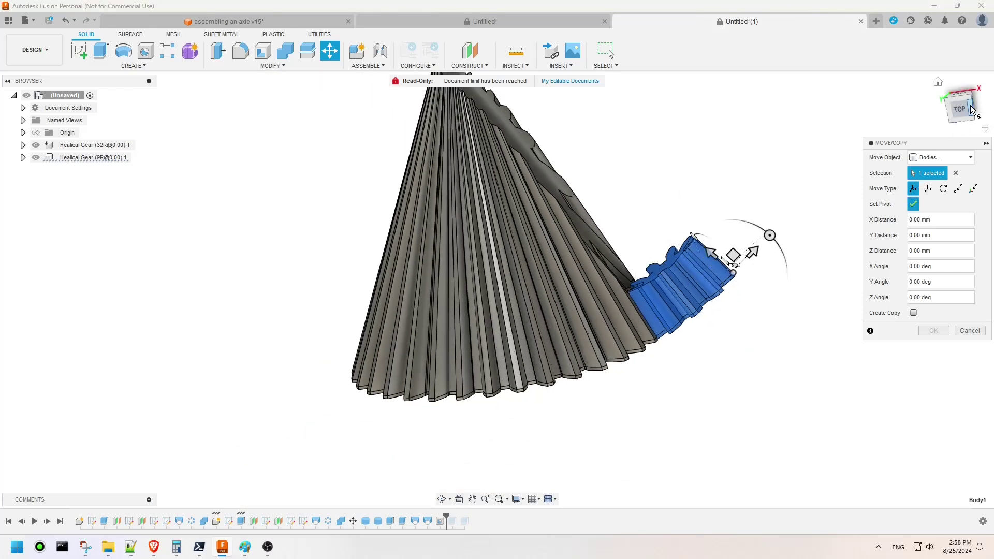
click(972, 109)
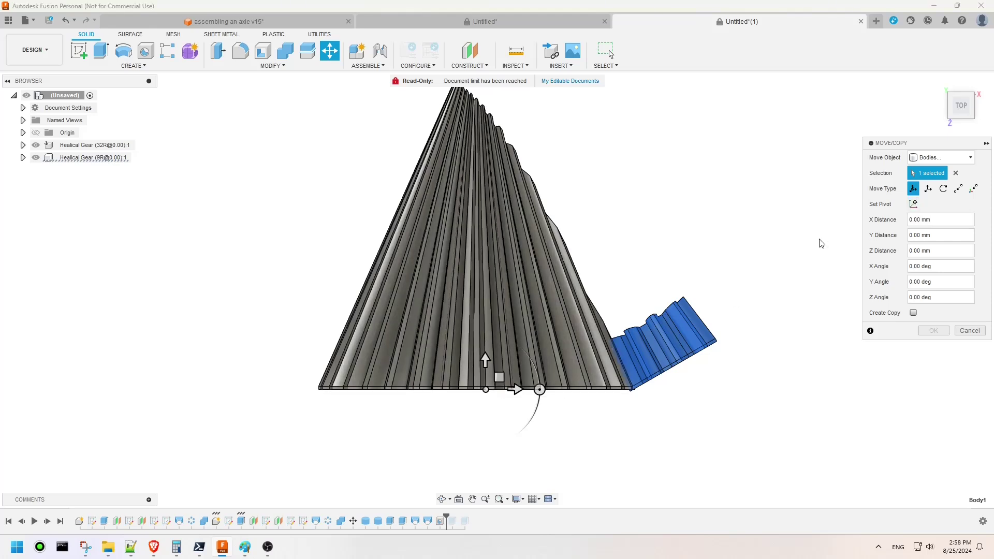
drag(485, 358, 486, 414)
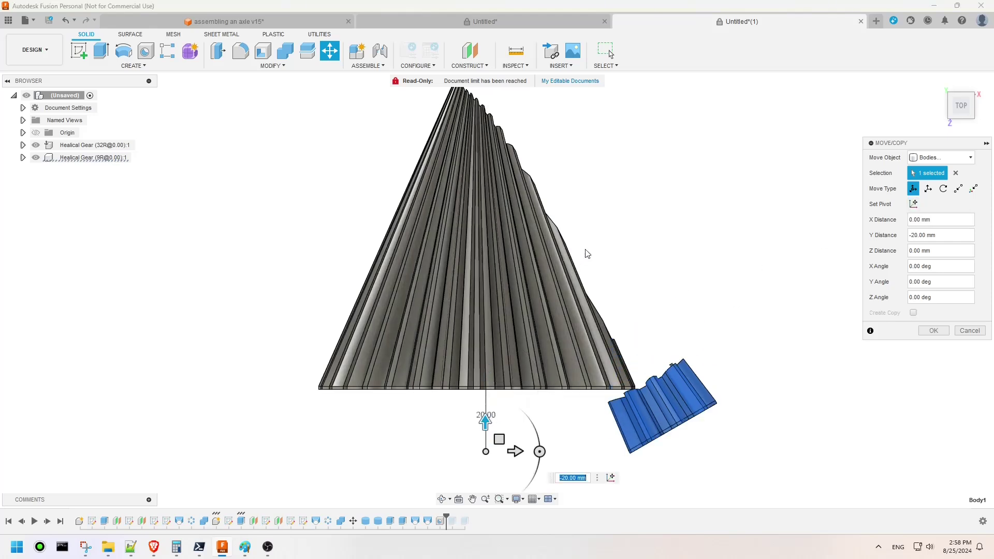
scroll(485, 422, down, 3)
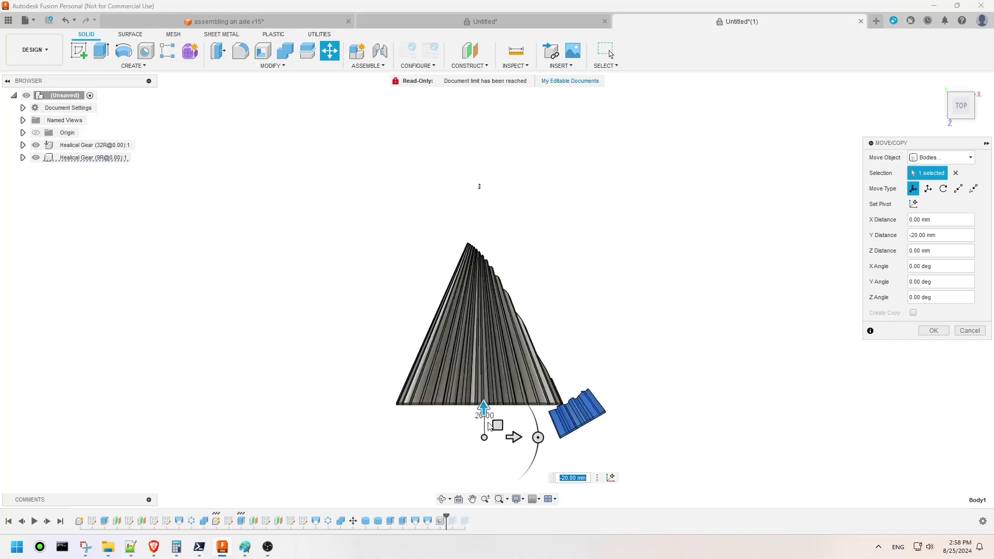
drag(484, 407, 482, 456)
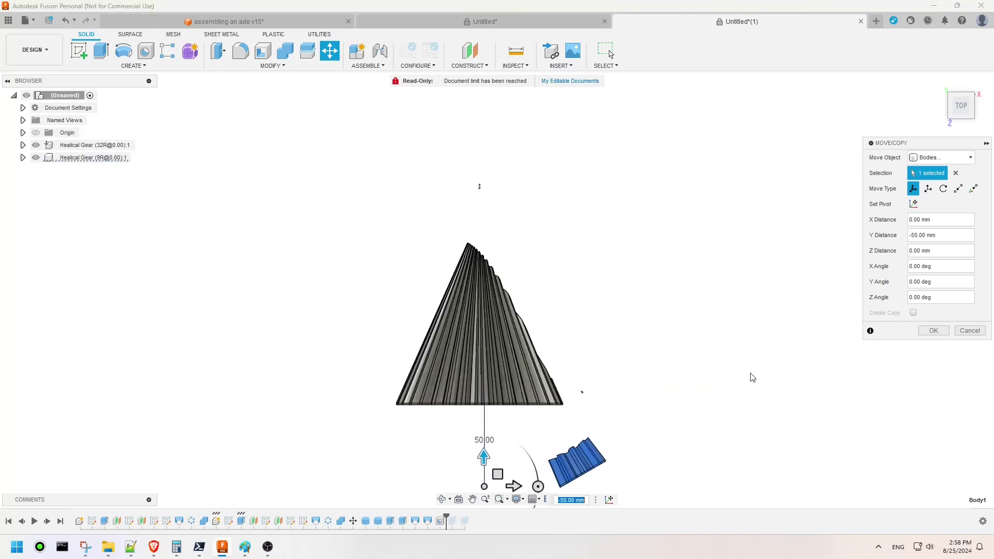
click(933, 331)
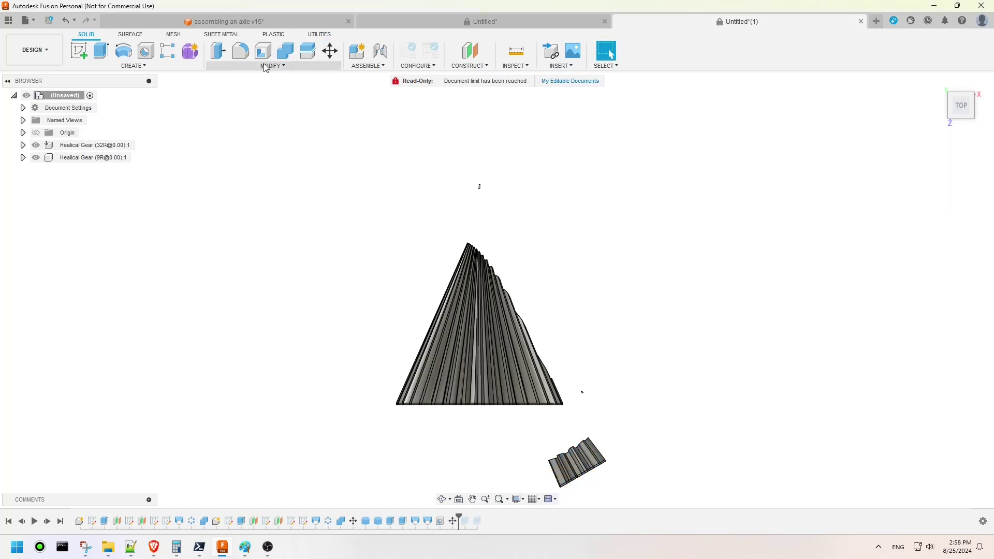
- Place a simple hole on the far end face of the large gear's remaining cylinder
key(h)
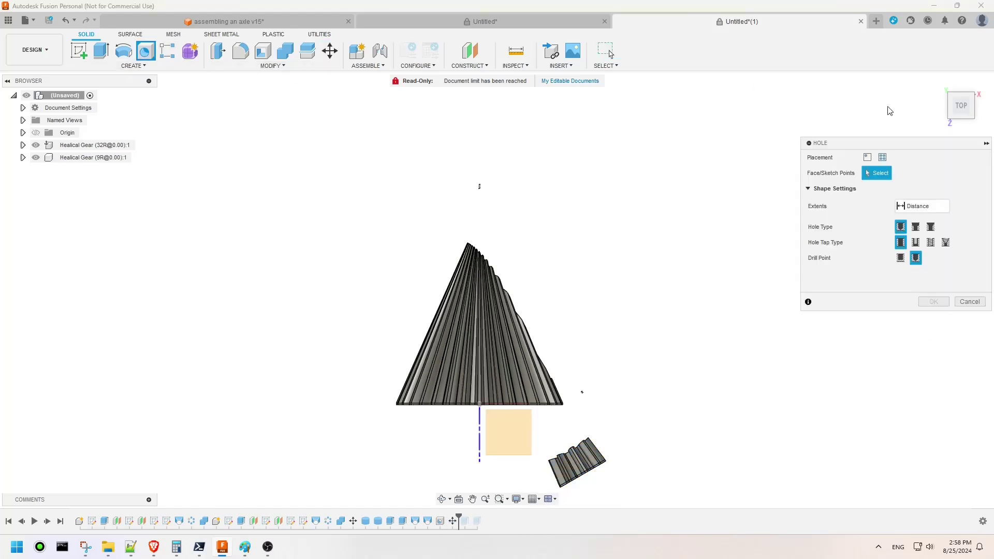
click(952, 104)
scroll(429, 229, up, 5)
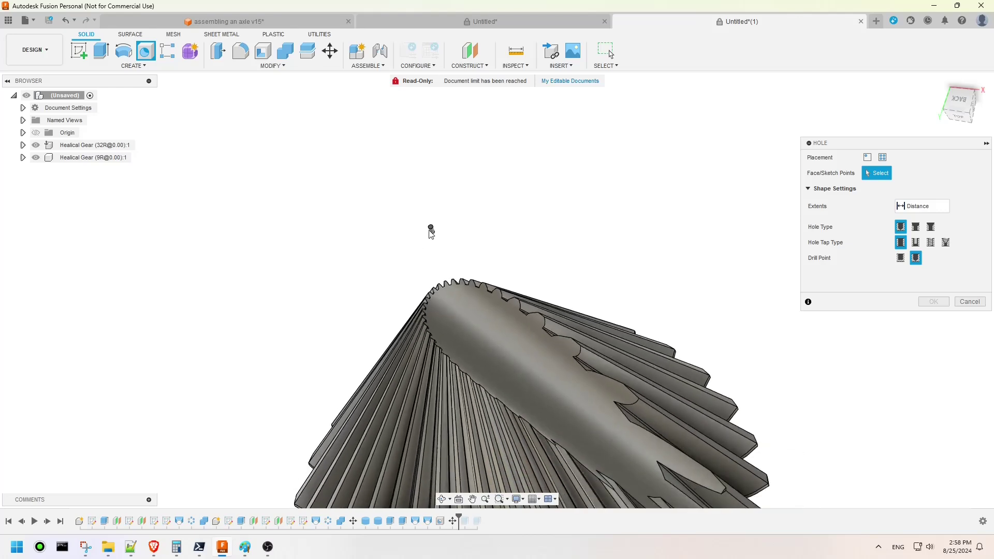
click(438, 228)
scroll(456, 193, down, 5)
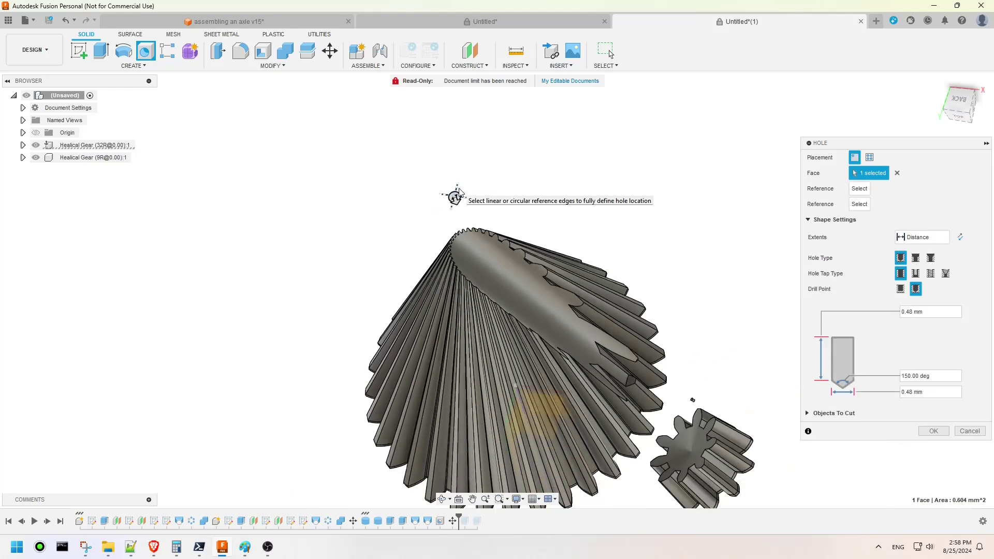
scroll(458, 194, up, 8)
- Enlarge the hole to 100 mm diameter and extend its depth to 110 mm along the large gear's loft
drag(393, 302, 280, 298)
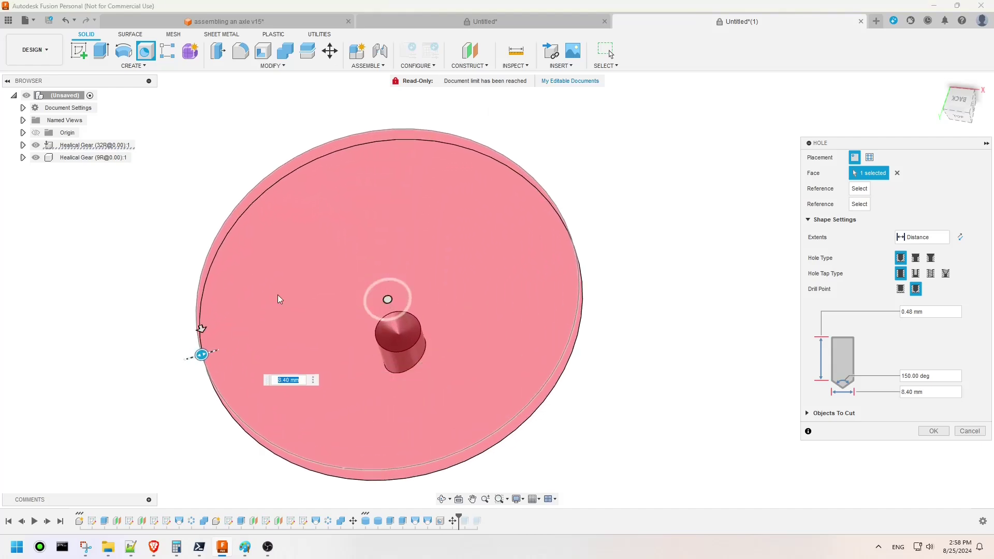
scroll(660, 147, down, 6)
scroll(660, 147, down, 4)
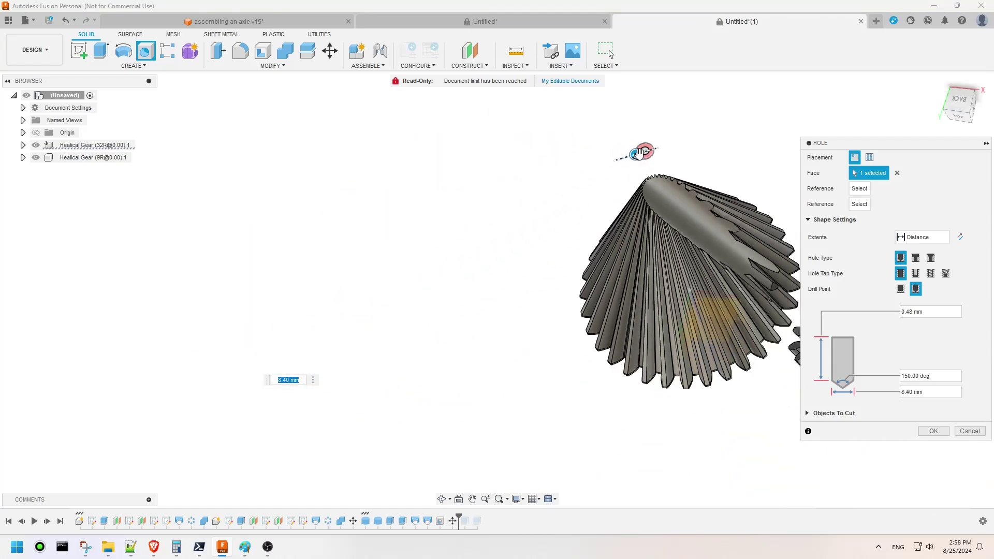
drag(636, 157, 622, 274)
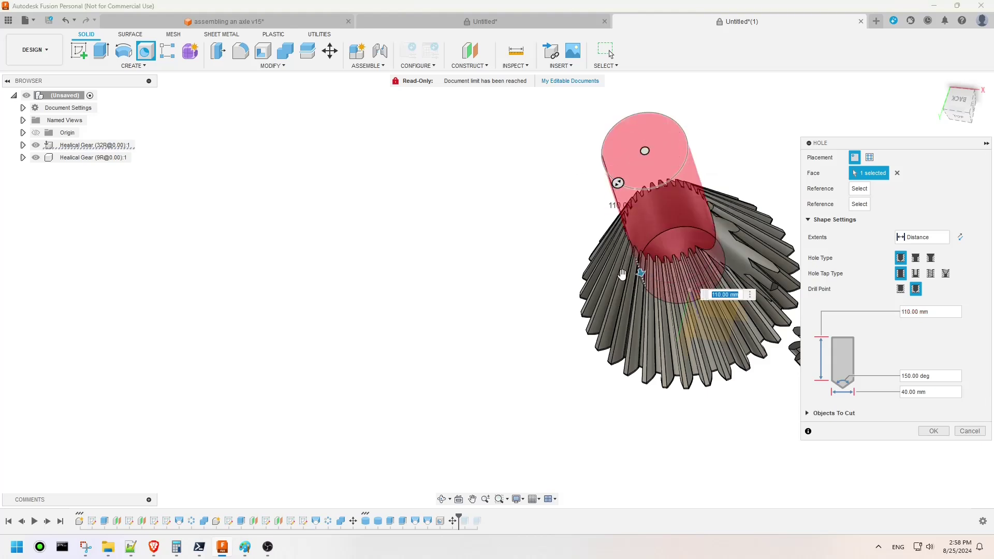
drag(610, 192, 570, 234)
shift+middle_drag(611, 224, 665, 228)
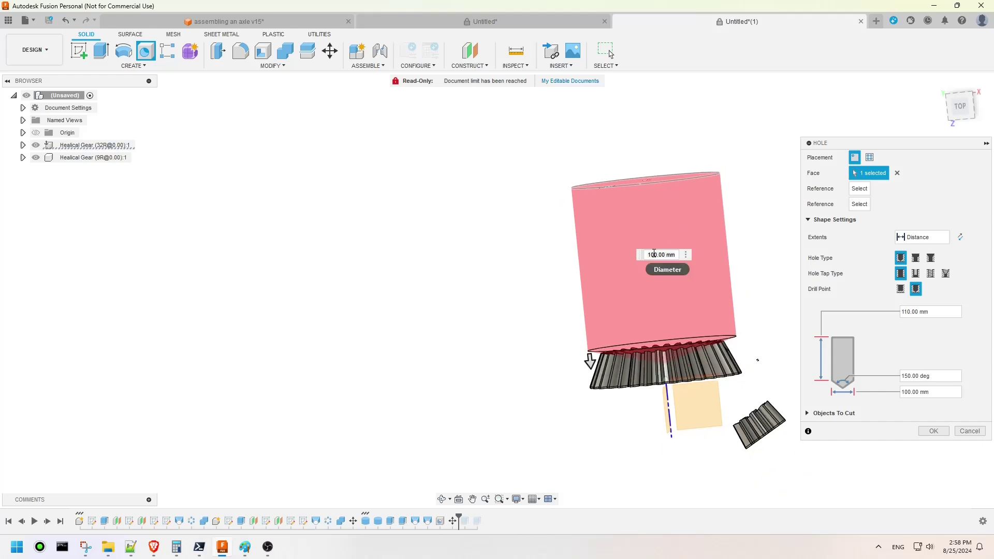
- Deepen the hole to 120 mm and apply it, trimming the large gear's loft to a short toothed section
drag(590, 359, 589, 376)
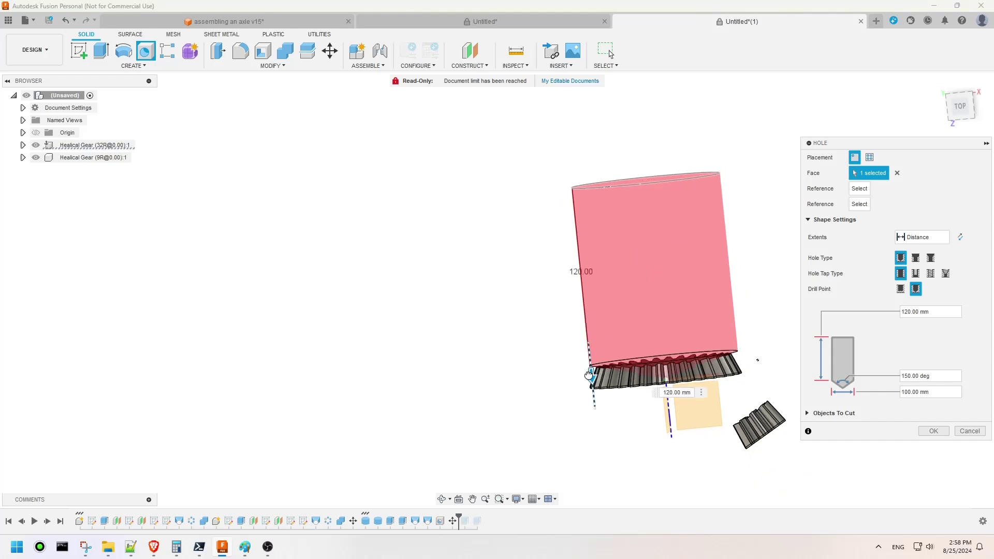
scroll(607, 378, up, 5)
scroll(463, 383, down, 4)
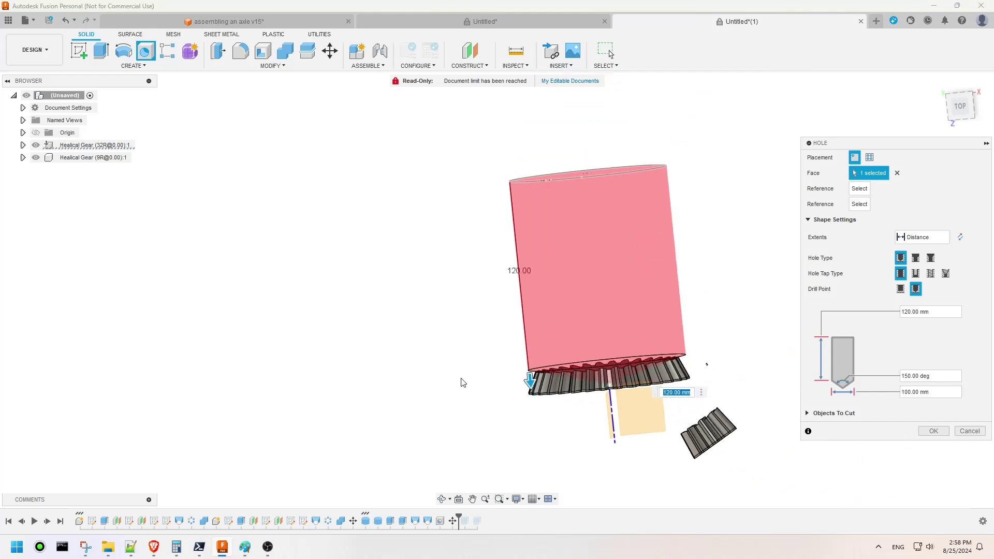
scroll(601, 415, up, 2)
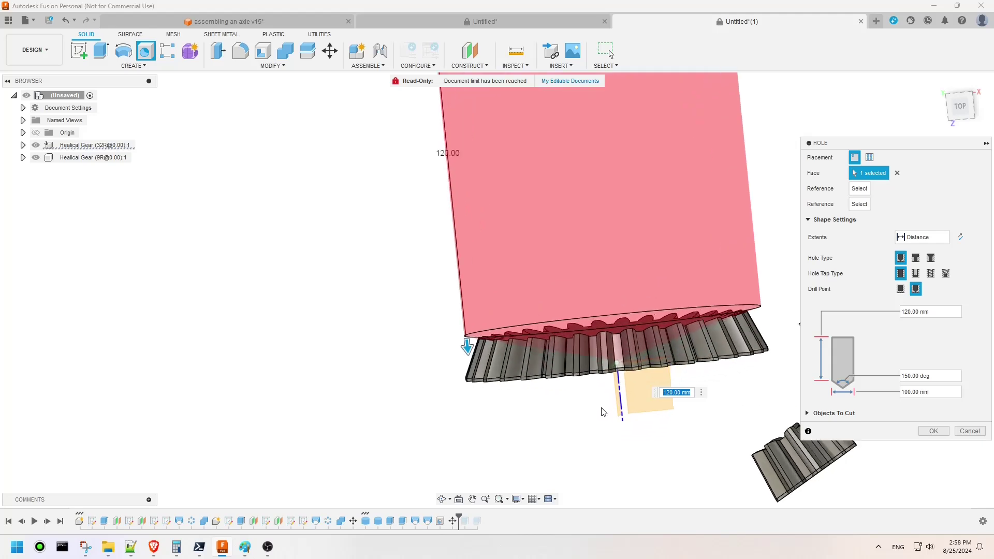
click(934, 432)
- Move the small gear body 50 mm in Y back to the large gear, with the pivot on the large gear's base edge
click(336, 58)
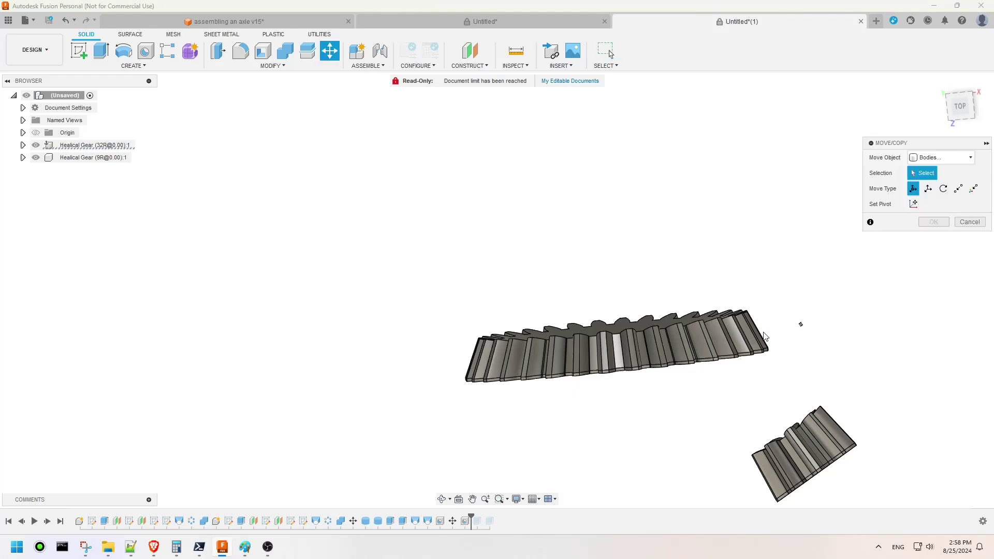
click(806, 433)
click(914, 204)
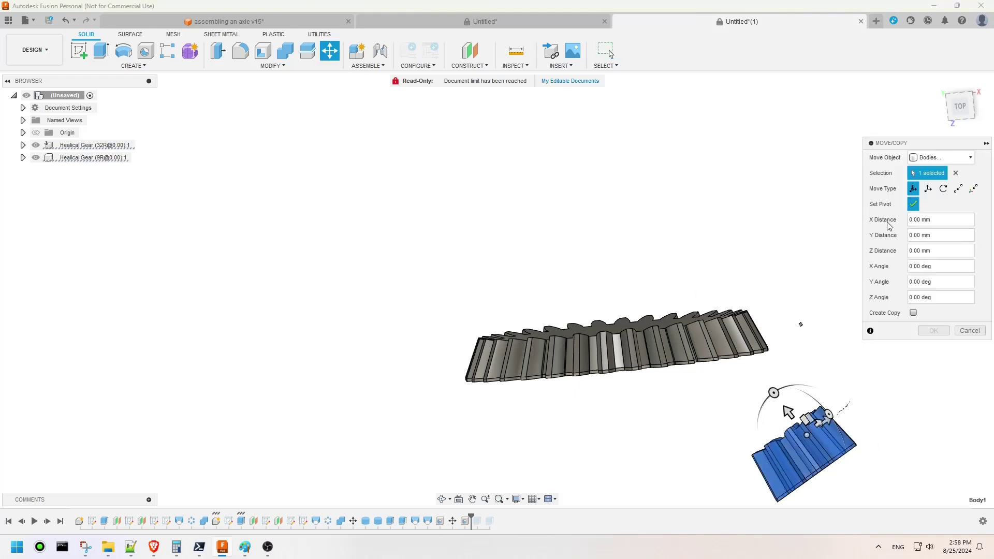
click(629, 353)
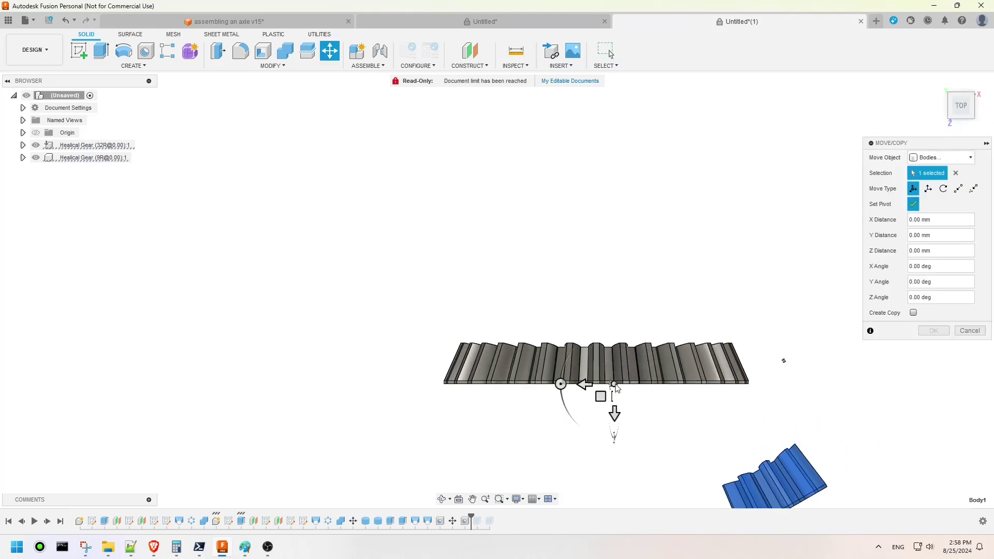
click(606, 385)
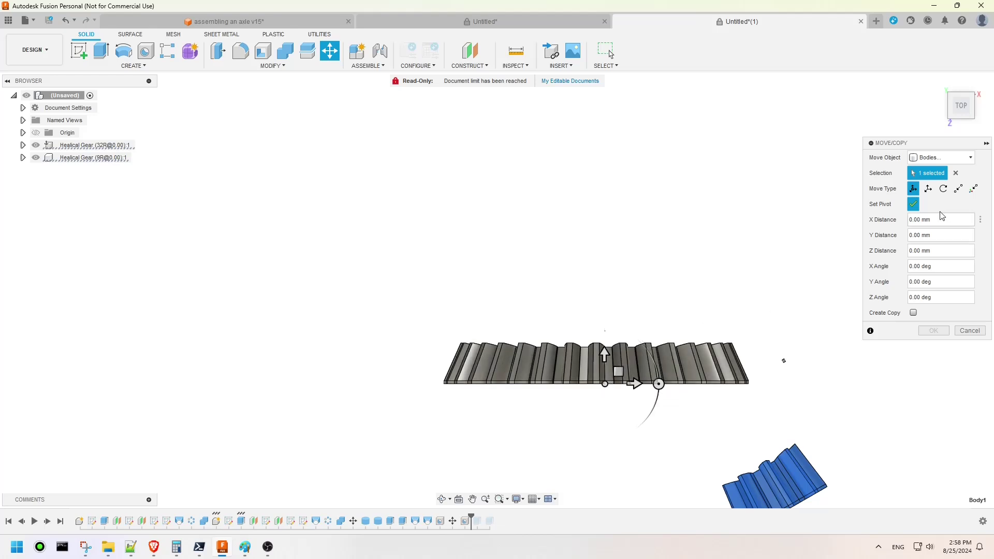
click(913, 205)
drag(605, 355, 623, 214)
- Shift the small gear -3 mm in Z into the large gear's teeth and apply the move
click(961, 120)
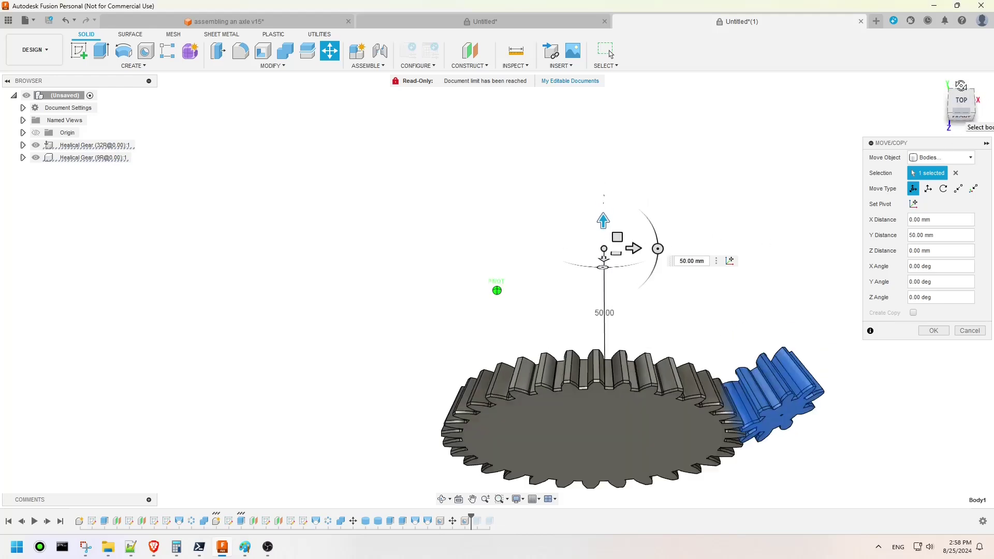
click(961, 119)
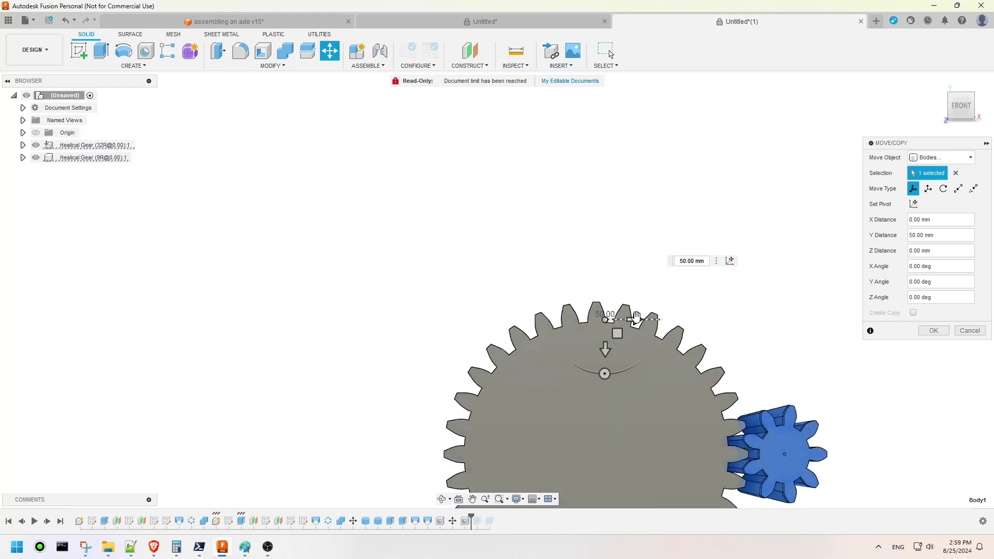
drag(632, 318, 626, 318)
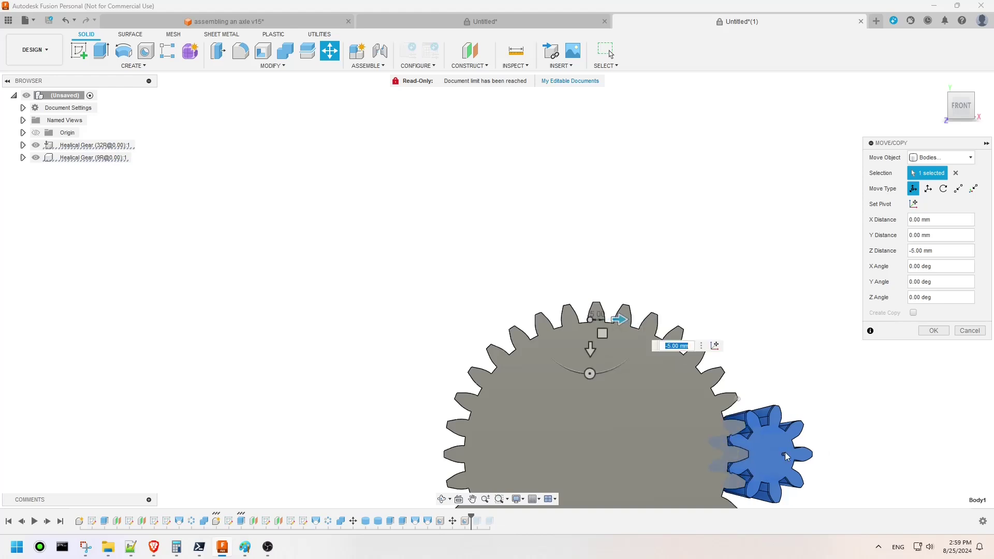
scroll(785, 452, up, 5)
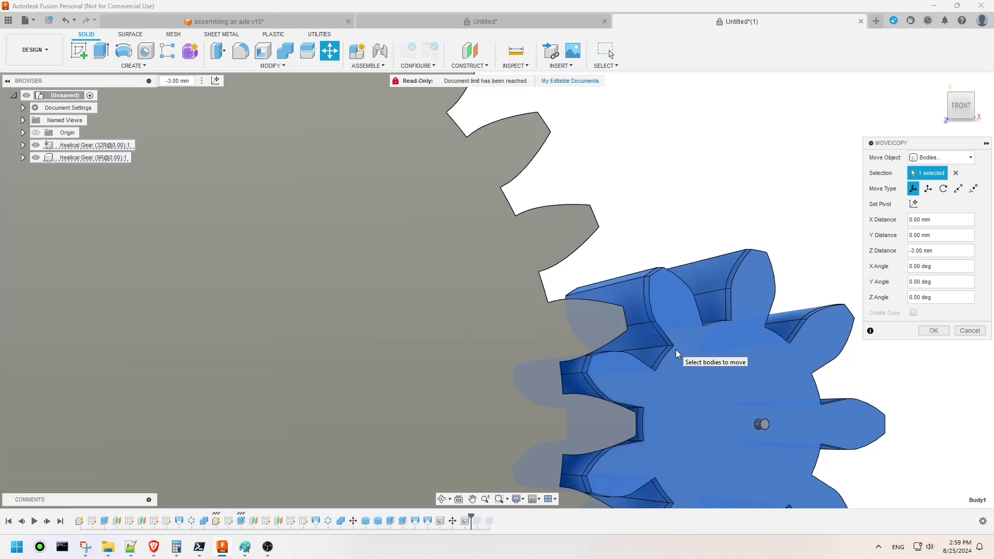
click(932, 331)
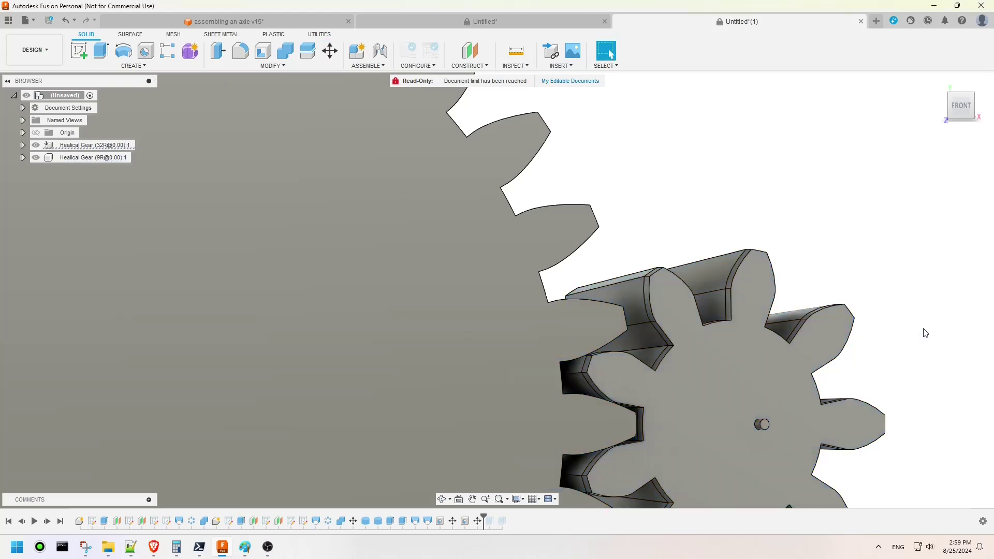
key(F6)
mouse_move(957, 118)
mouse_down()
mouse_move(953, 218)
mouse_move(959, 113)
mouse_up()
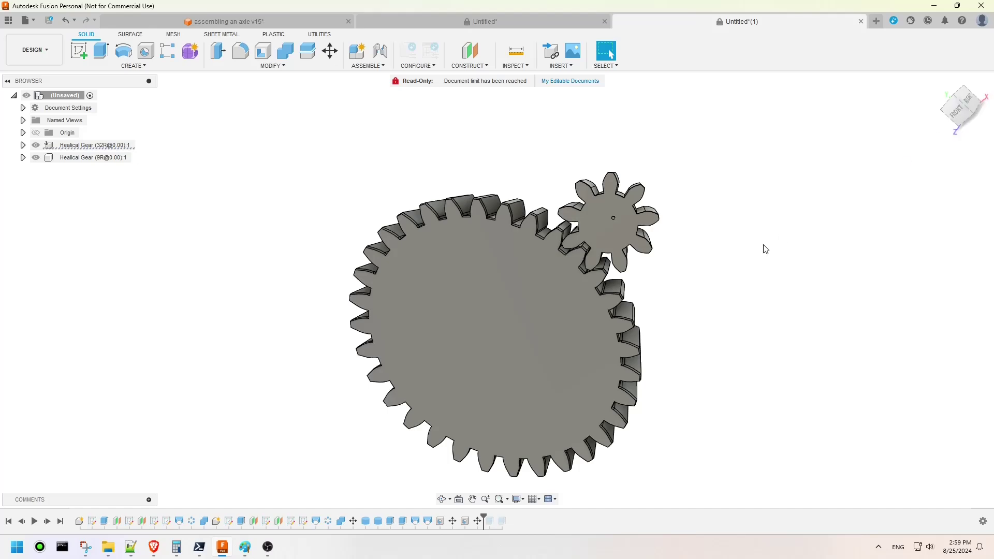